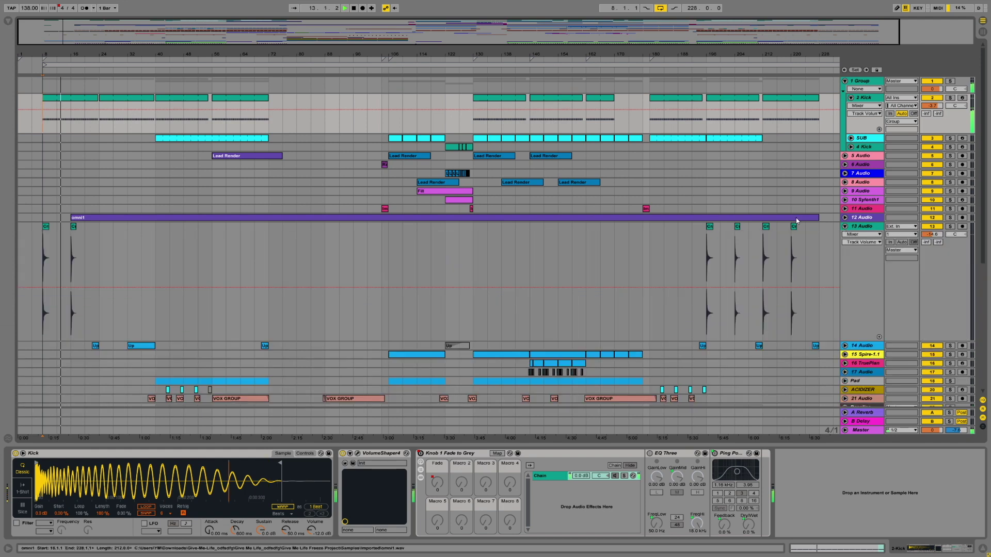
- Unfold the SUB, 4 Kick, 5 Audio and 12 Audio tracks and hide the device detail view
left_click(851, 139)
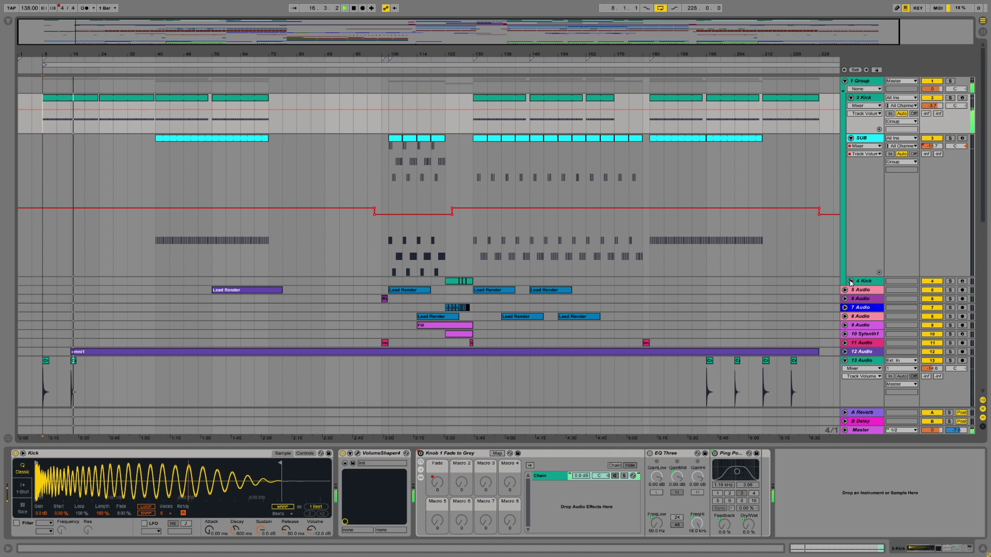
left_click(983, 551)
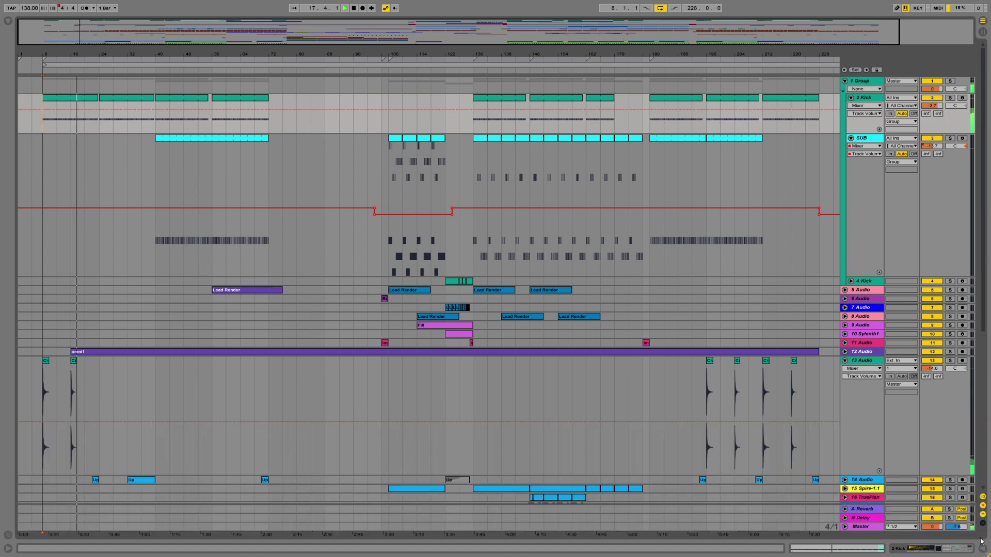
left_click(851, 281)
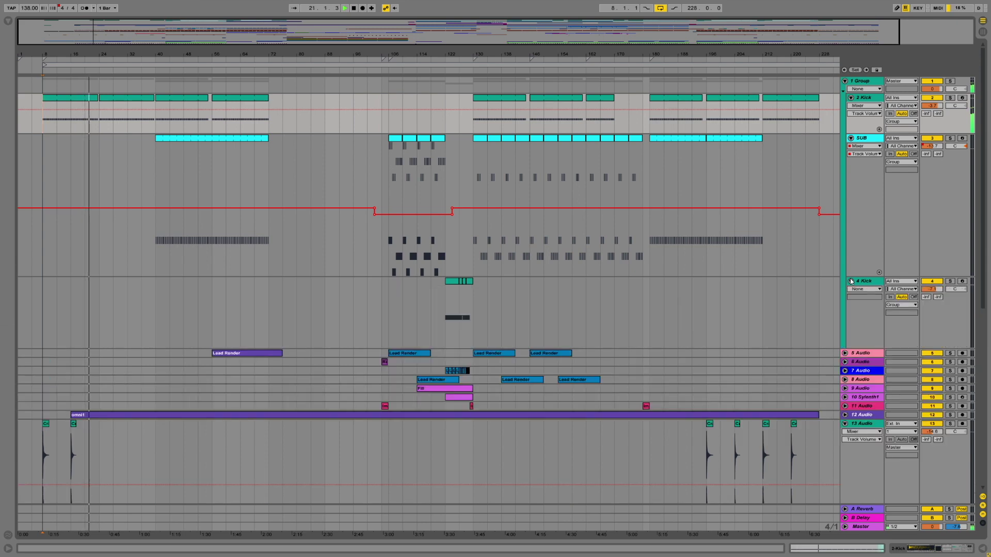
left_click(845, 353)
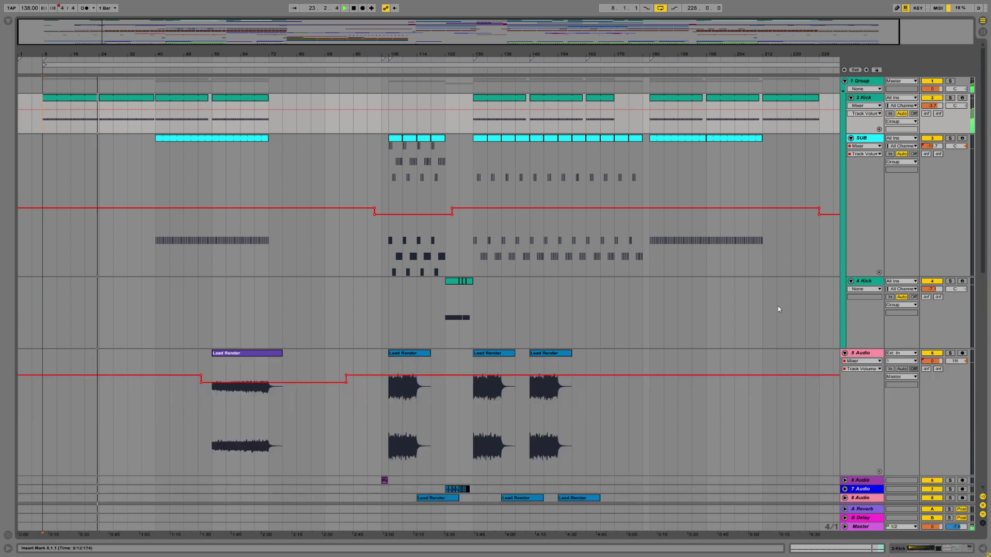
scroll(779, 306, "down", 8)
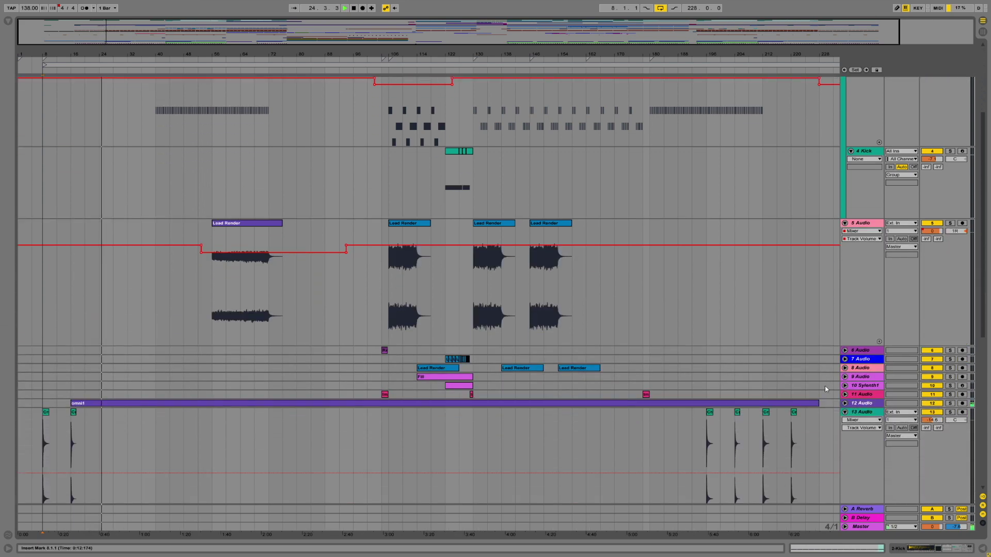
left_click(845, 404)
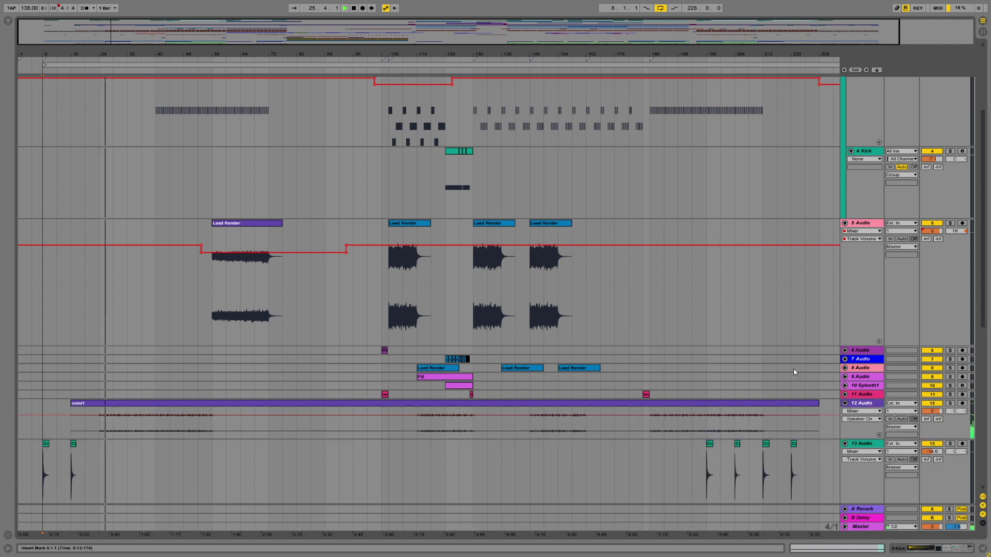
- Unfold the four Spire tracks, 23 to 26, inside the Bassline group
scroll(651, 321, "down", 7)
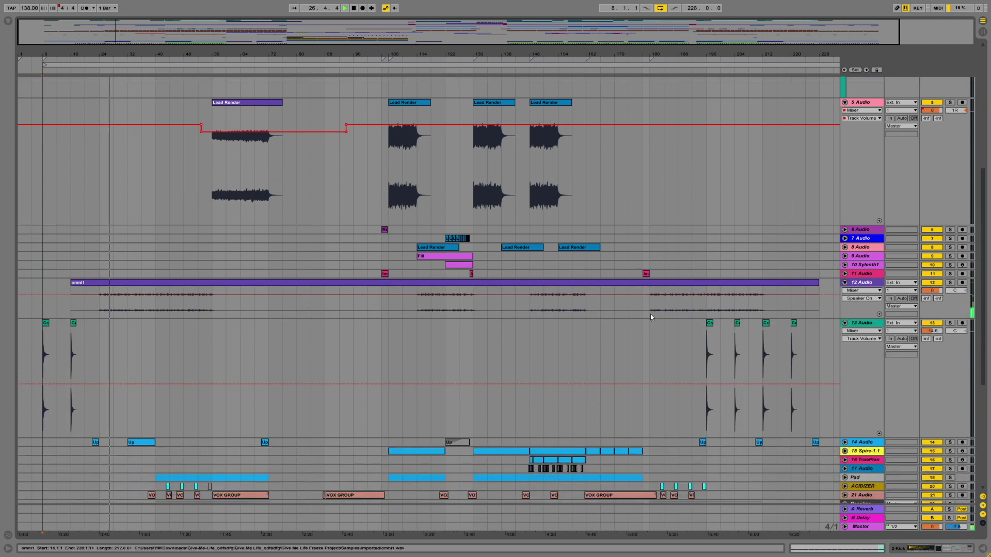
scroll(650, 313, "down", 9)
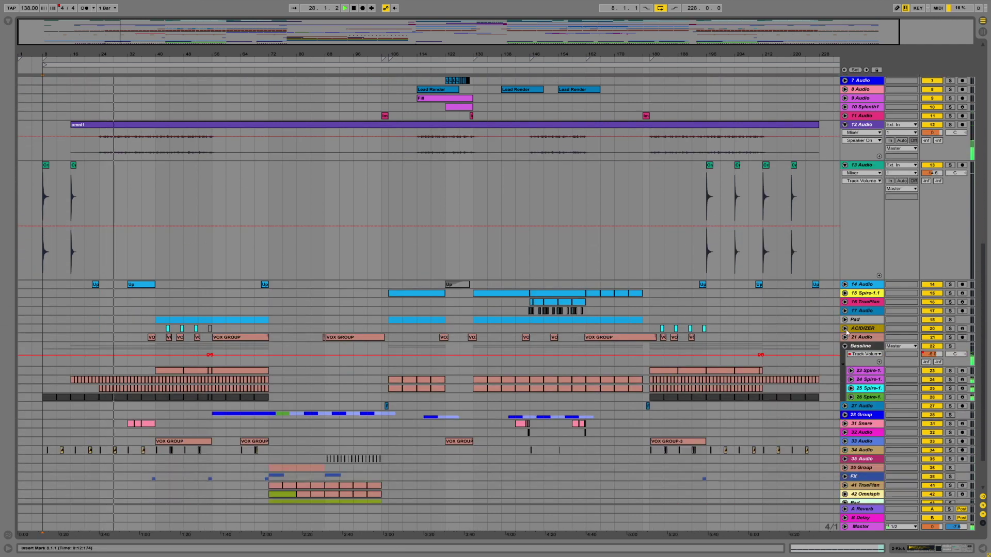
left_click(851, 371)
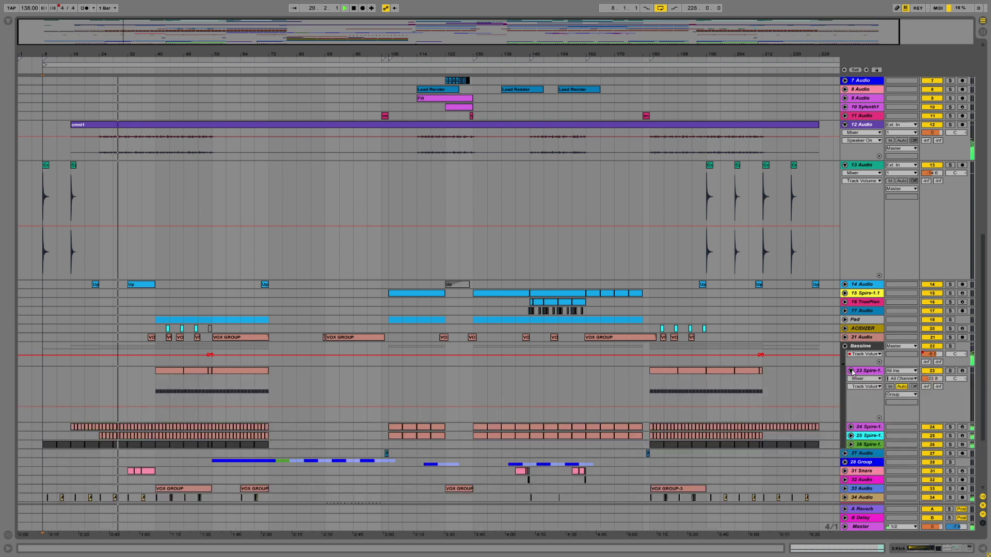
scroll(855, 382, "down", 3)
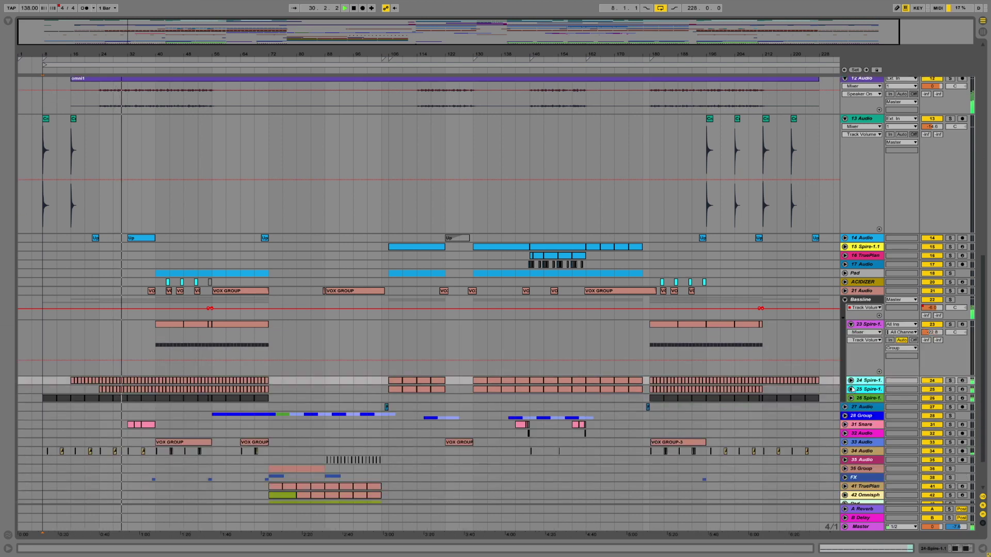
left_click(851, 381)
left_click(851, 444)
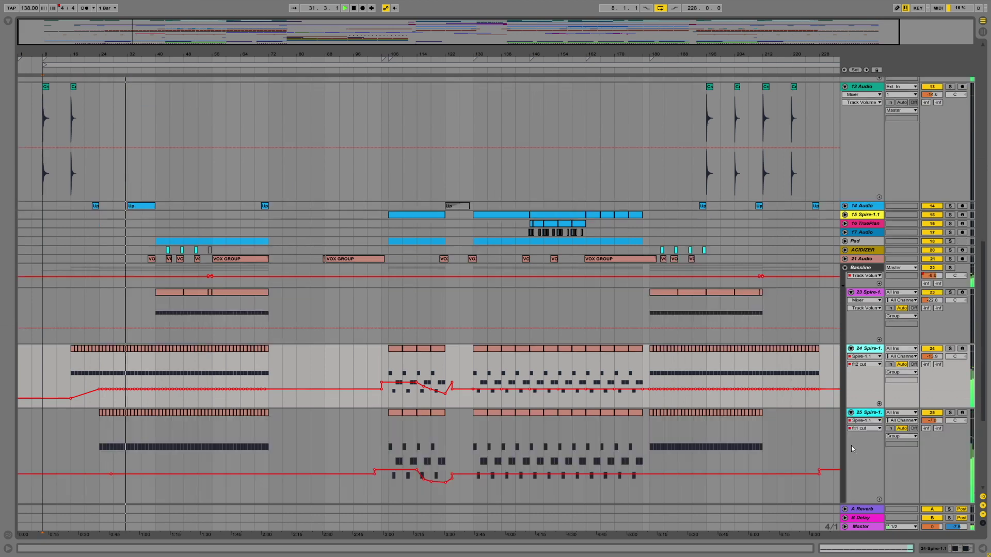
scroll(826, 397, "down", 6)
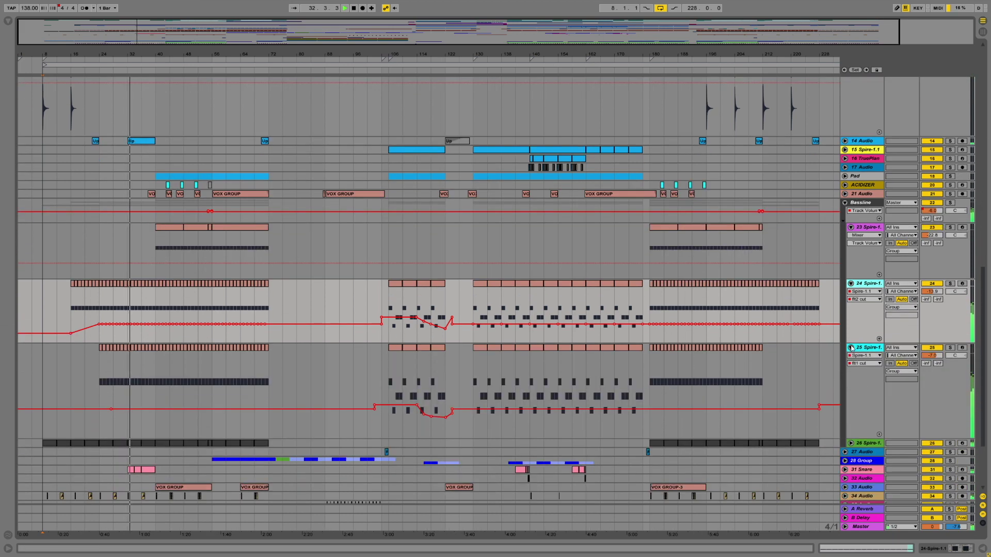
left_click(852, 444)
scroll(459, 340, "down", 4)
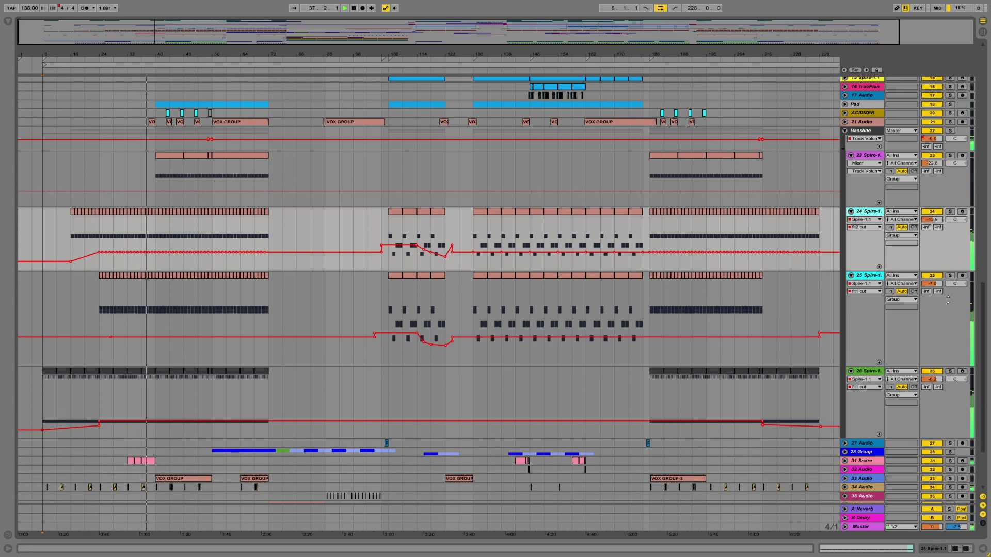
- Examine the SUB track's device chain and the MIDI notes of its clips between bars 40 and 72, and close the note editor
left_click_drag(984, 297, 988, 52)
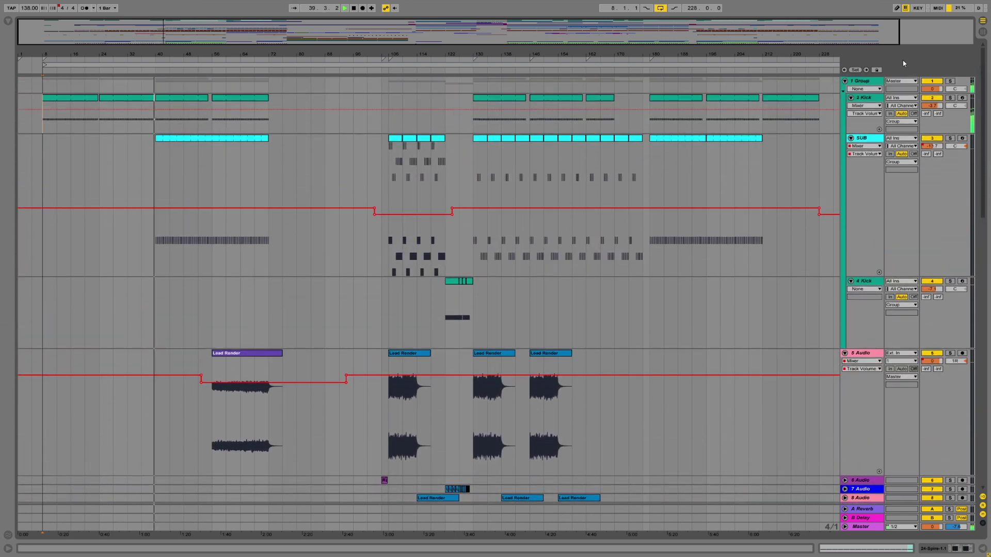
left_click_drag(268, 172, 159, 172)
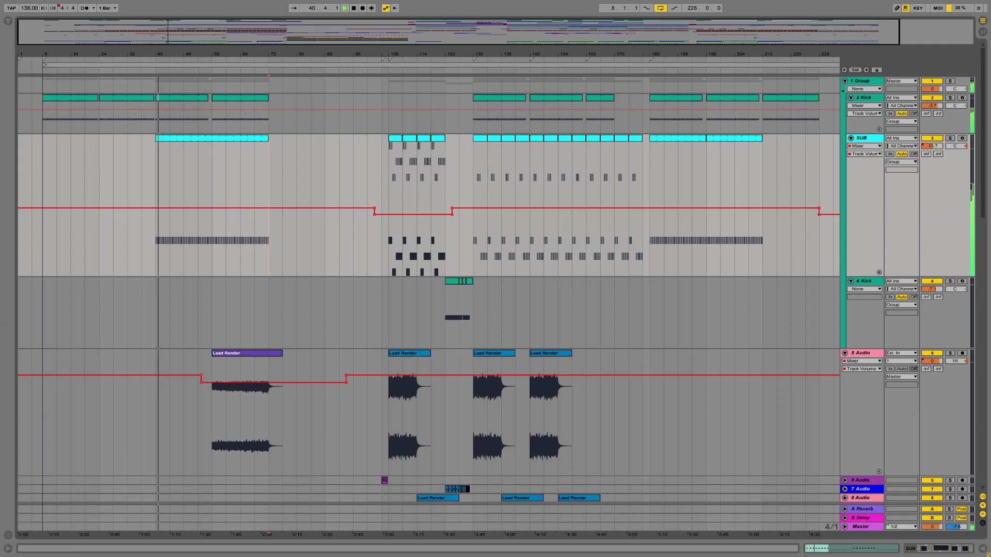
left_click(911, 548)
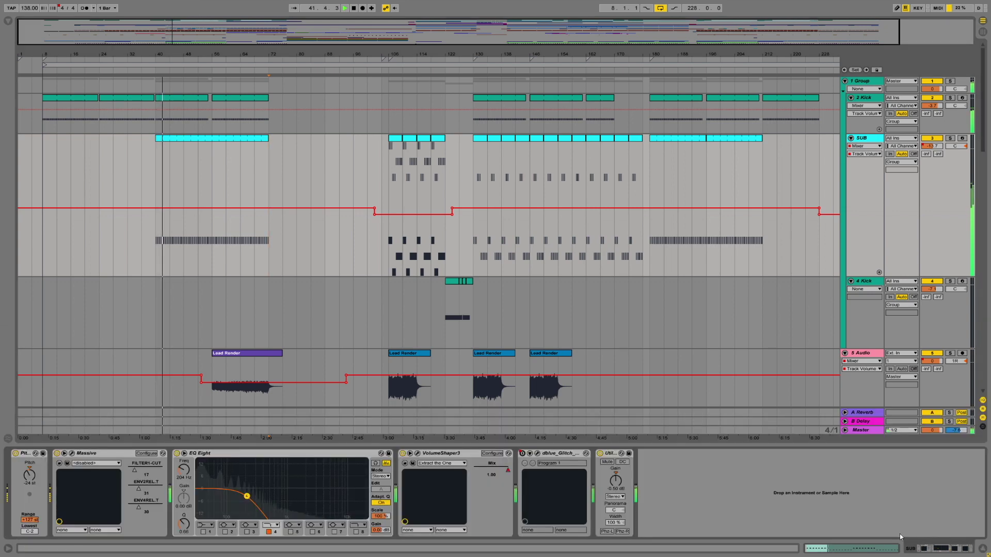
left_click(240, 138)
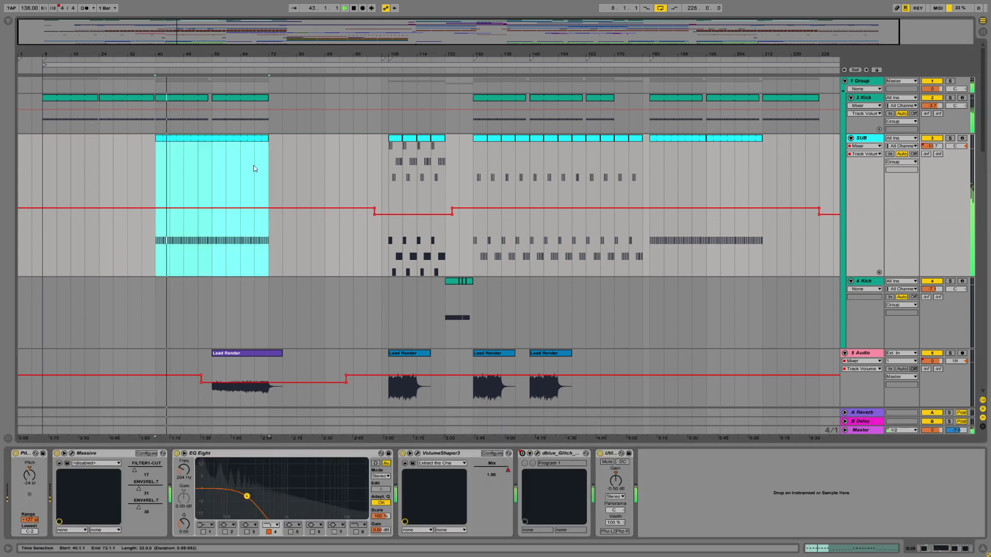
key("shift+Tab")
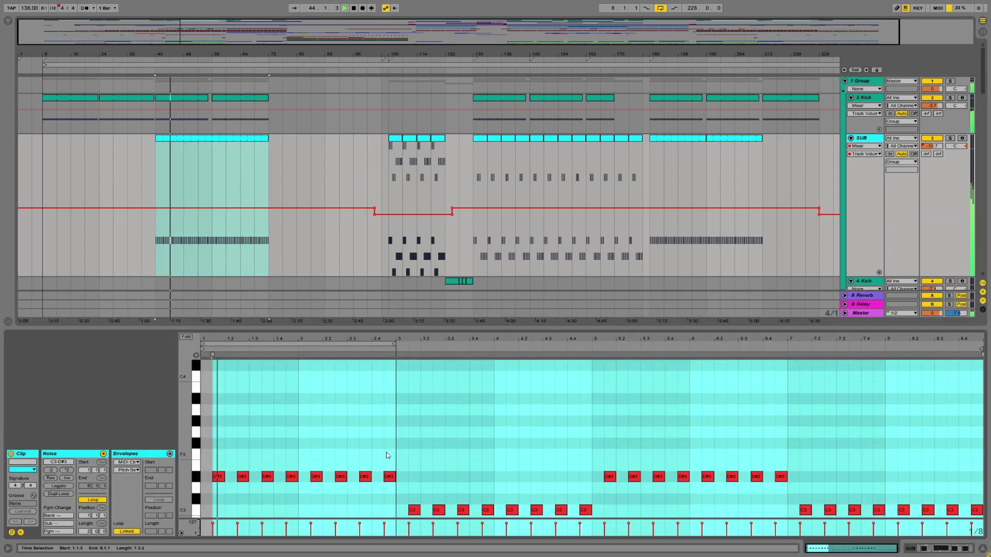
left_click(341, 453)
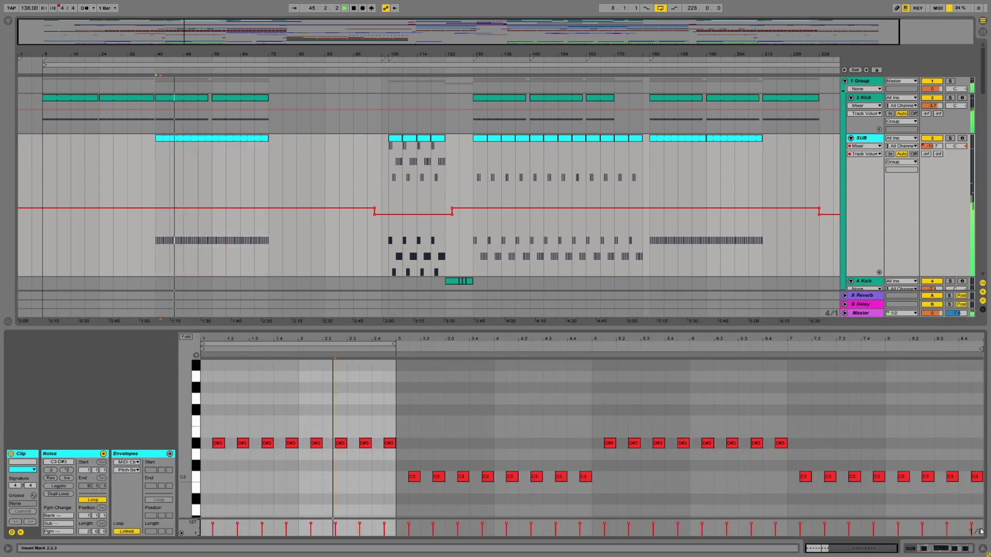
left_click(982, 549)
- Examine the Massive synth settings in the SUB track's device chain and close the plug-in window
left_click(913, 552)
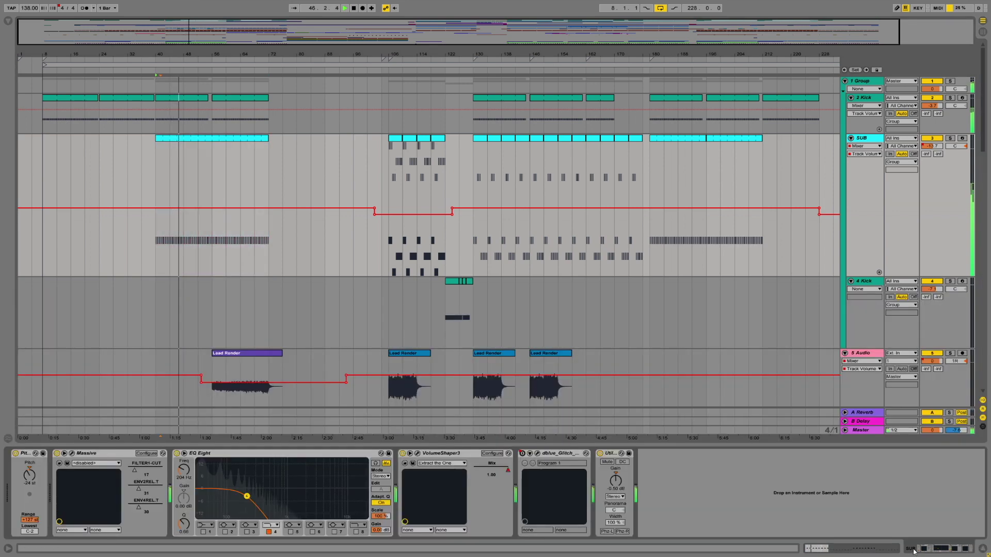
left_click(72, 454)
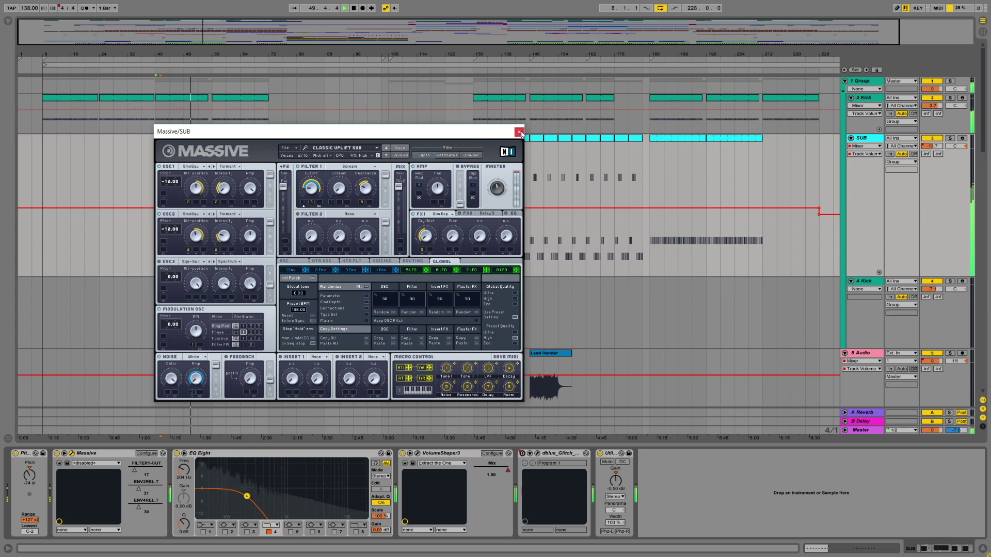
left_click(519, 132)
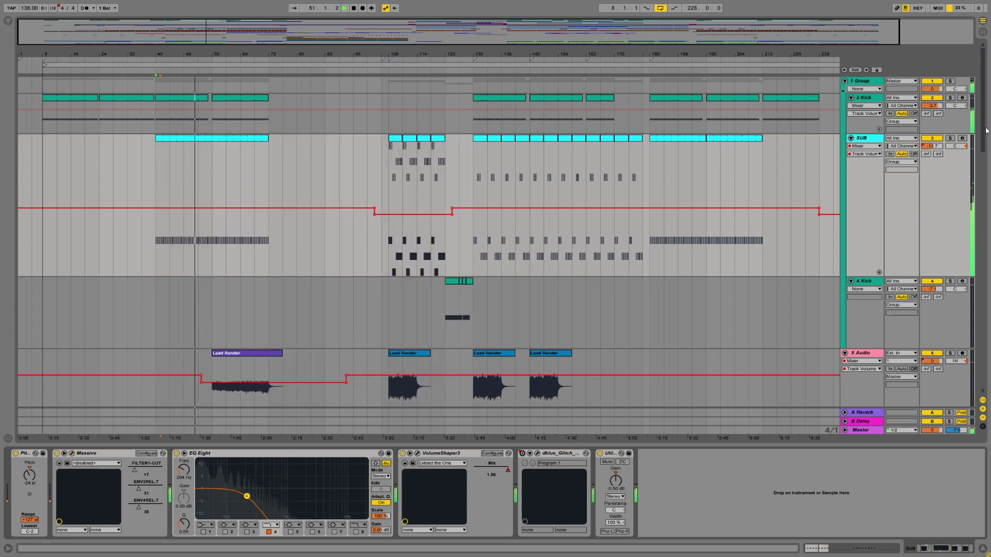
- Unfold the Pad group to expose its Lead track
left_click_drag(986, 131, 900, 240)
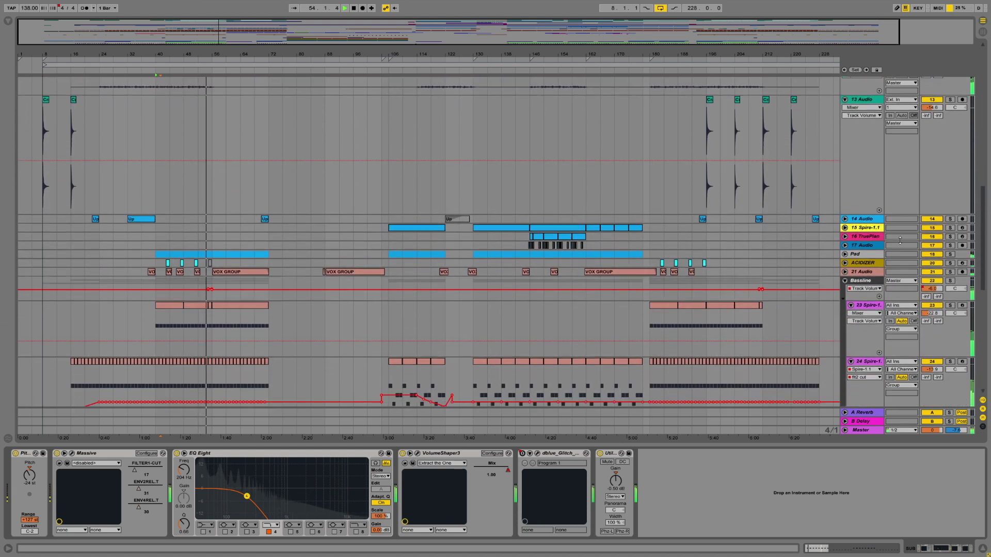
left_click(845, 255)
scroll(256, 285, "down", 5)
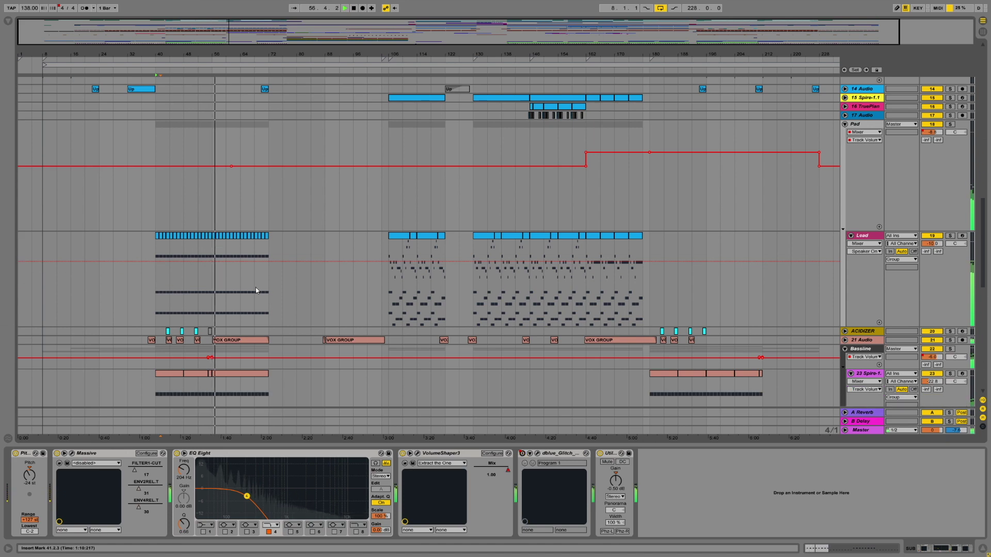
scroll(255, 287, "down", 2)
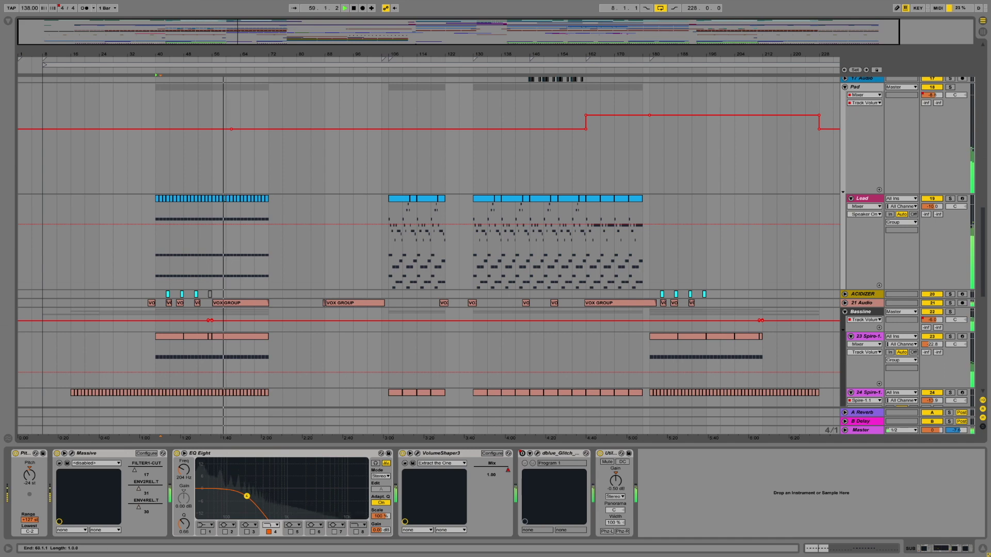
- Examine the MIDI notes of a Lead clip from the track's first section and close the note editor
left_click(227, 198)
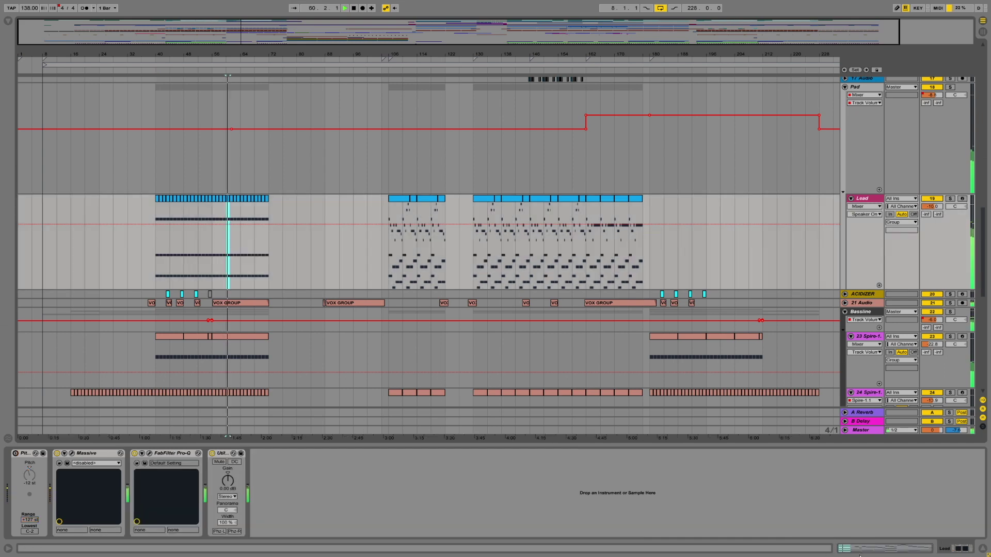
left_click(848, 548)
left_click_drag(180, 432, 189, 431)
left_click(272, 258)
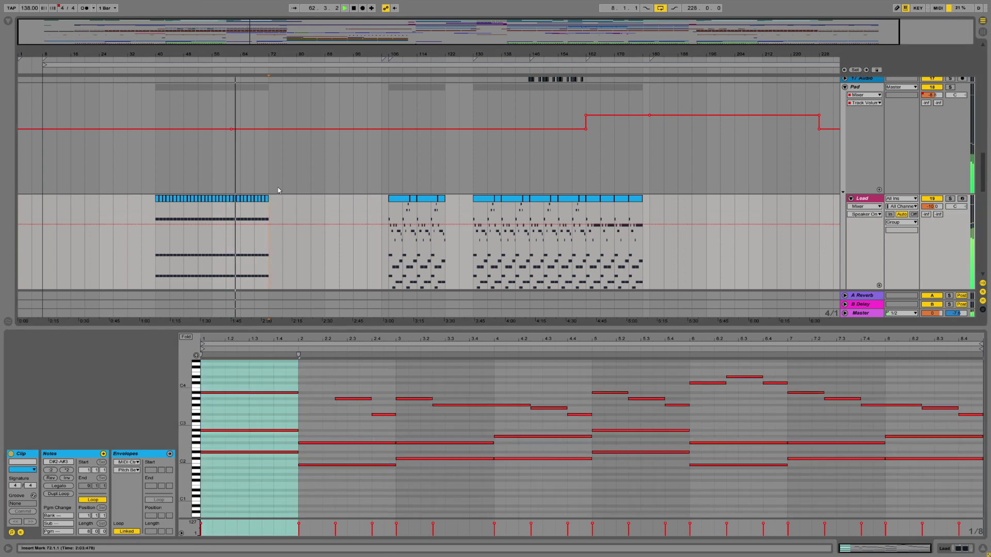
left_click(983, 549)
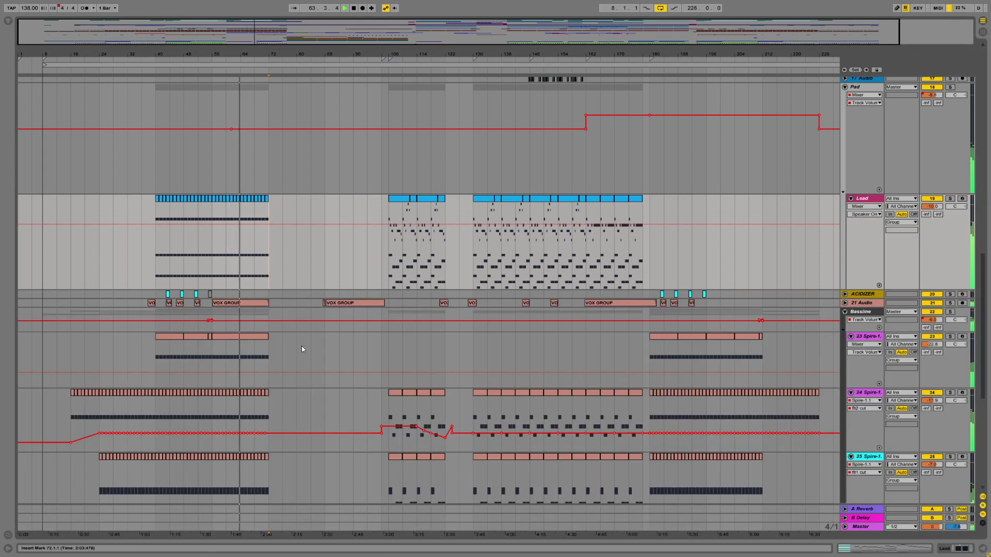
- Examine the MIDI notes of track 23 Spire's clip at bars 56 to 72, hiding its envelopes, and close the clip view
left_click(246, 337)
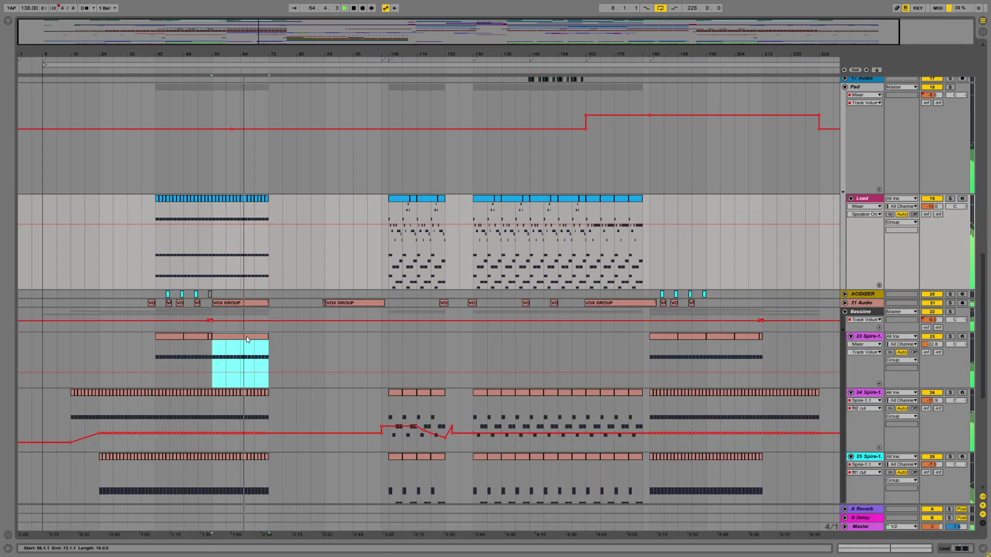
left_click(886, 549)
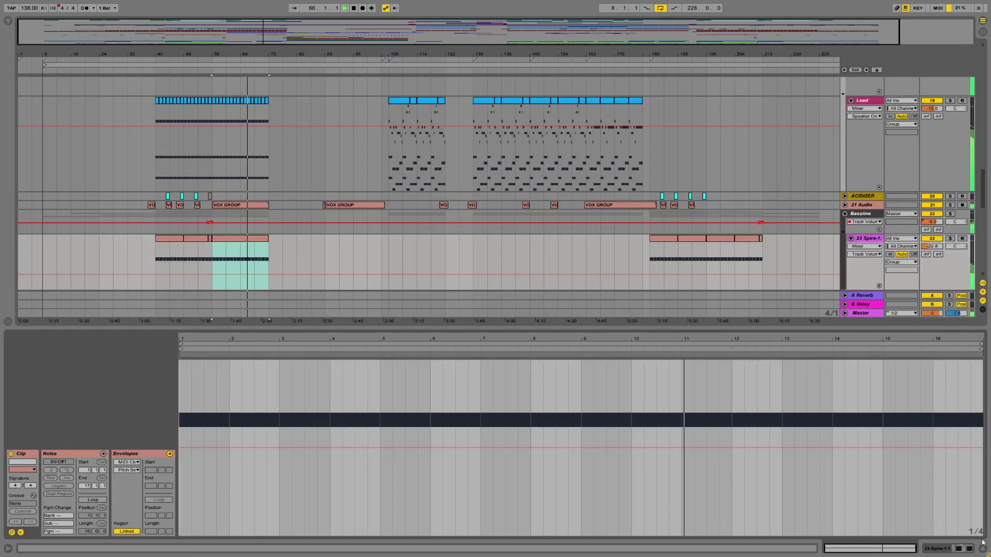
left_click(21, 533)
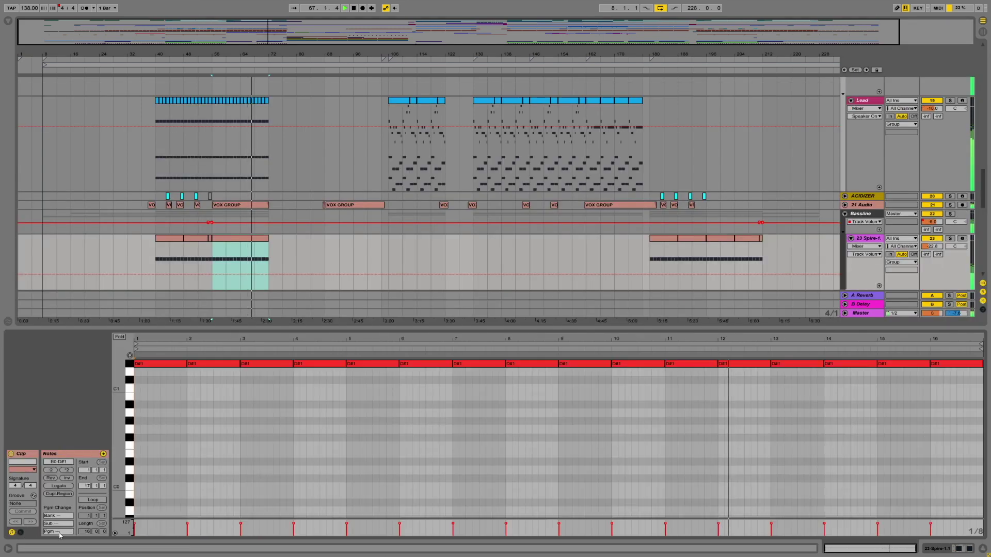
left_click(981, 548)
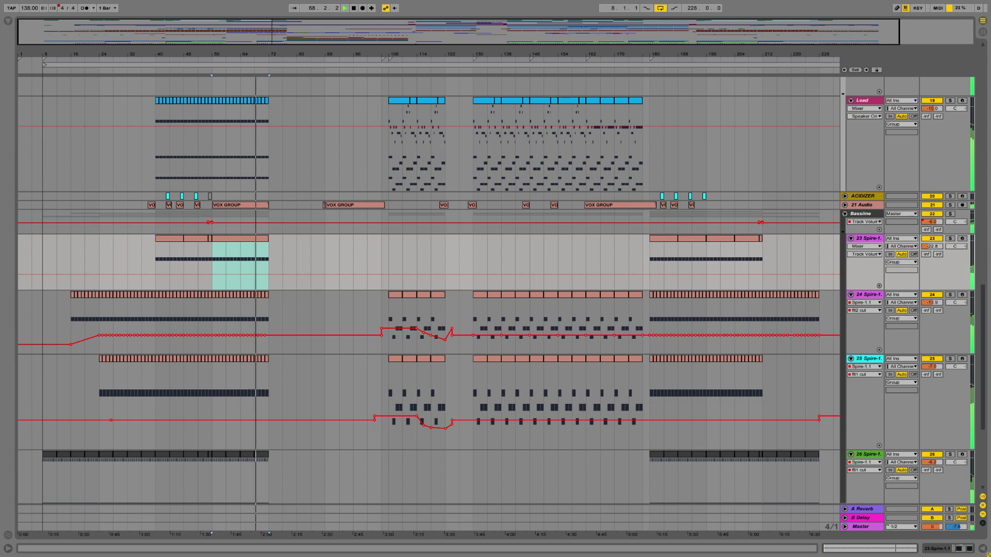
- Examine the Spire synth settings in track 23's device chain and close the plug-in window
left_click(923, 548)
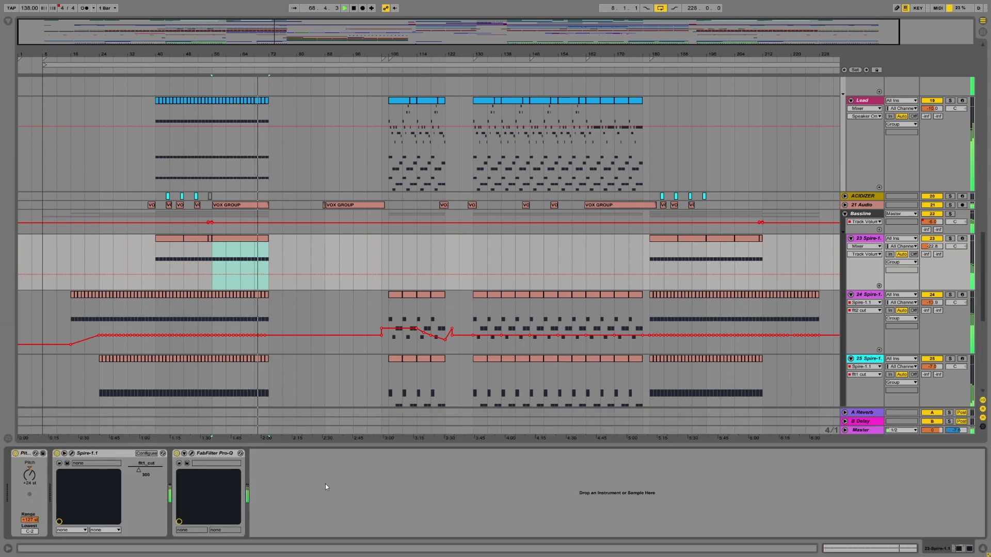
left_click(72, 454)
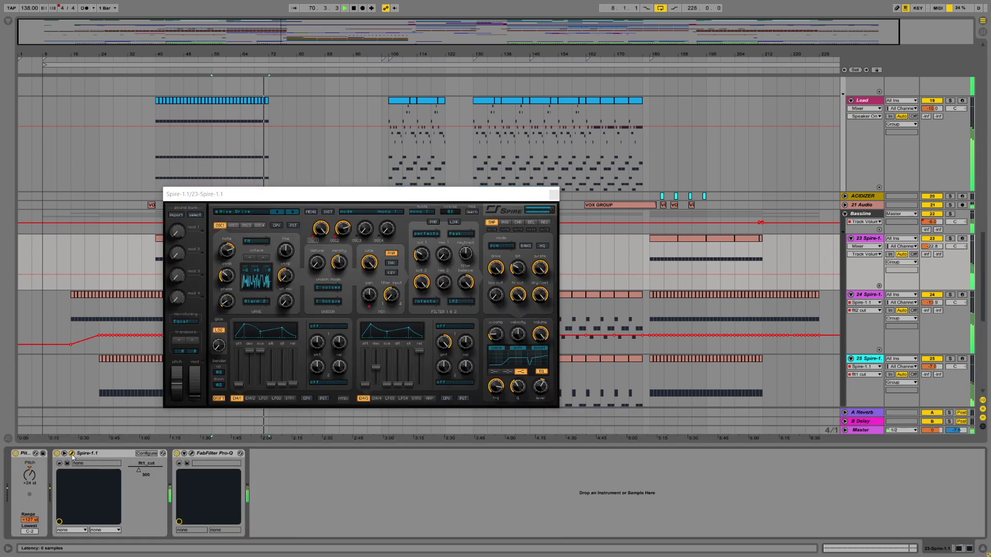
left_click(72, 454)
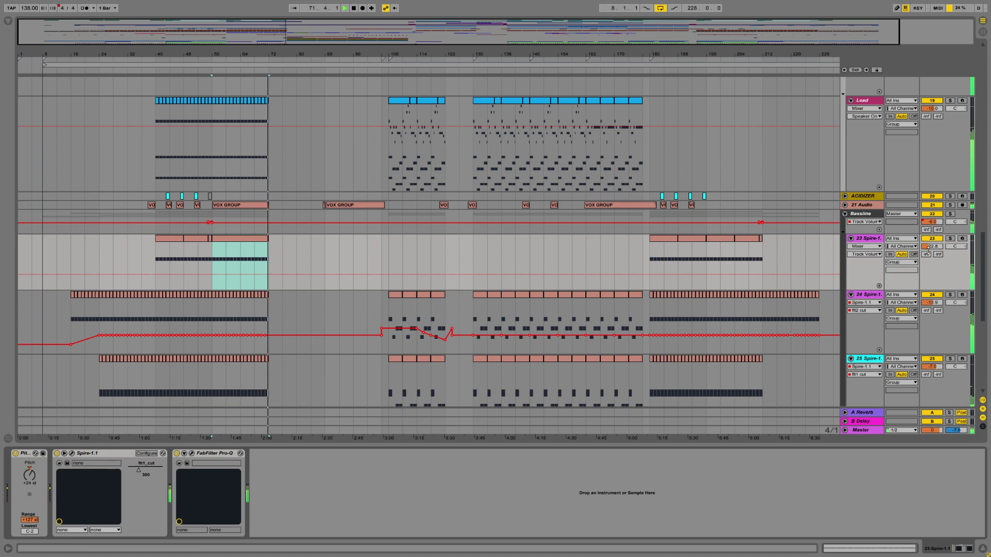
- Unfold the 28 Group and look over the waveforms and automation of its 29 Audio and 30 Audio tracks
left_click_drag(985, 246, 983, 324)
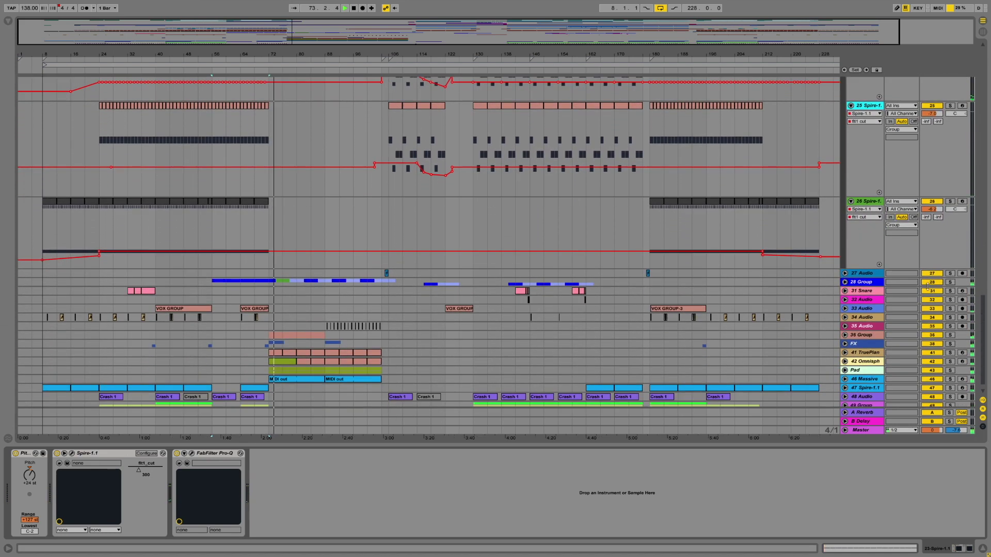
left_click(845, 282)
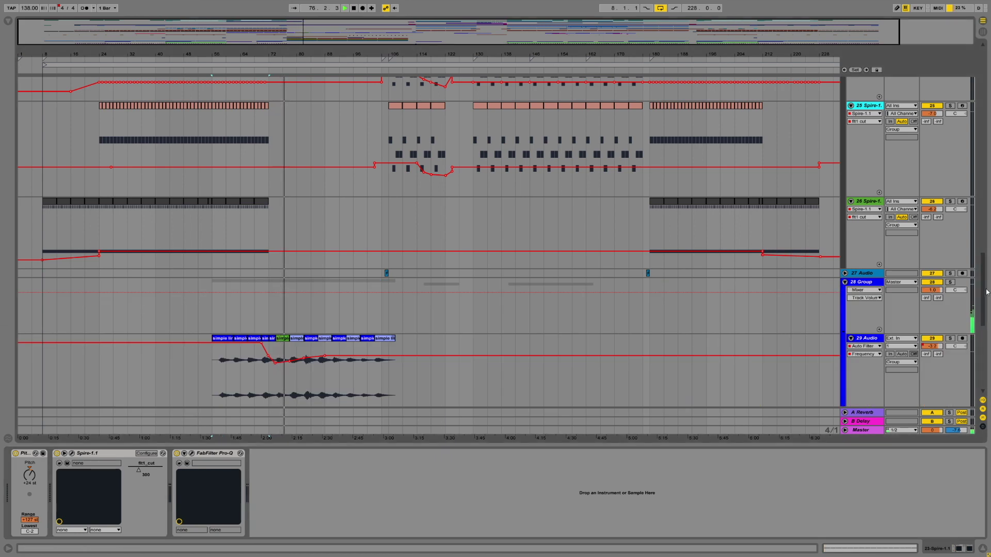
left_click_drag(987, 293, 969, 358)
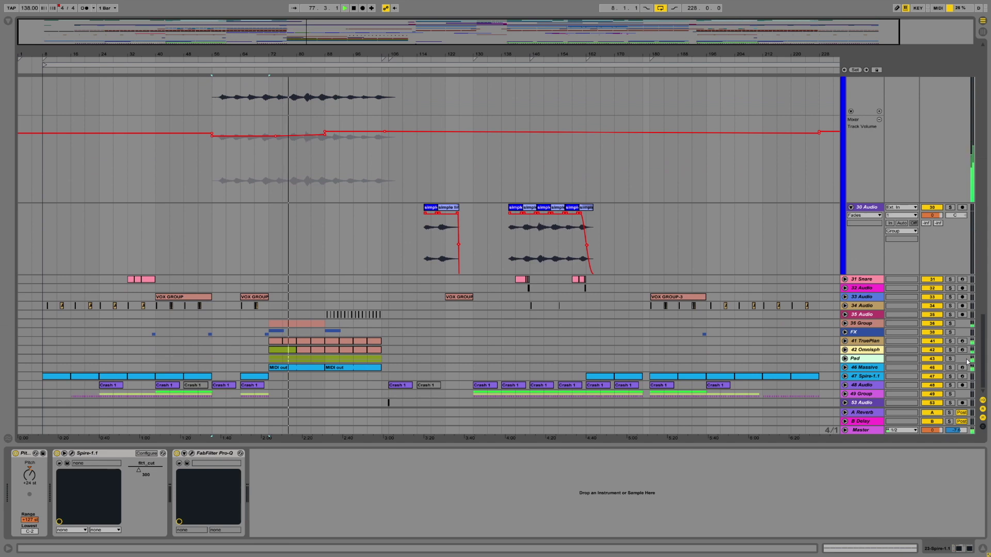
- Unfold track 41 TruePianos, examine the MIDI notes of its clip at bars 80 to 84, and return to its device chain
left_click(845, 341)
left_click(303, 339)
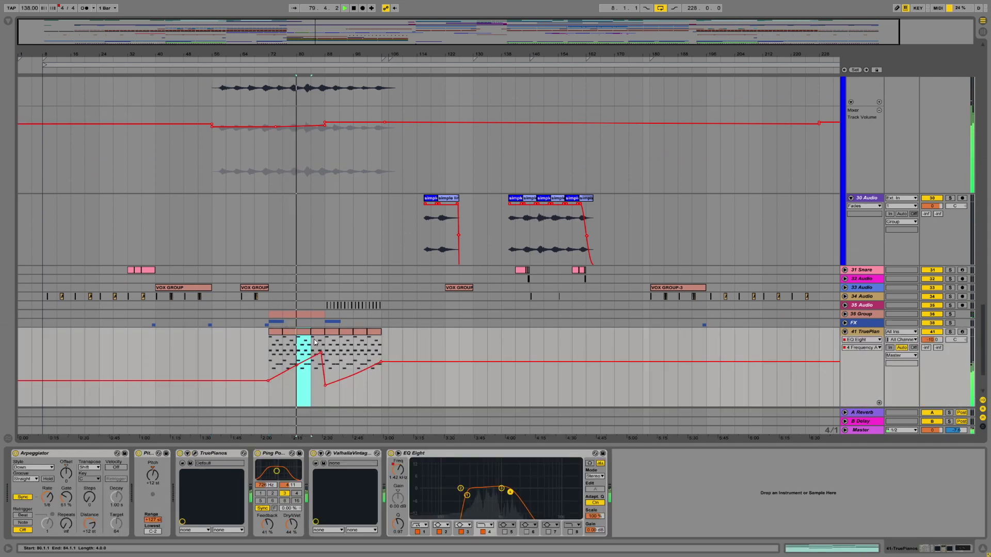
double_click(303, 339)
scroll(166, 425, "up", 5)
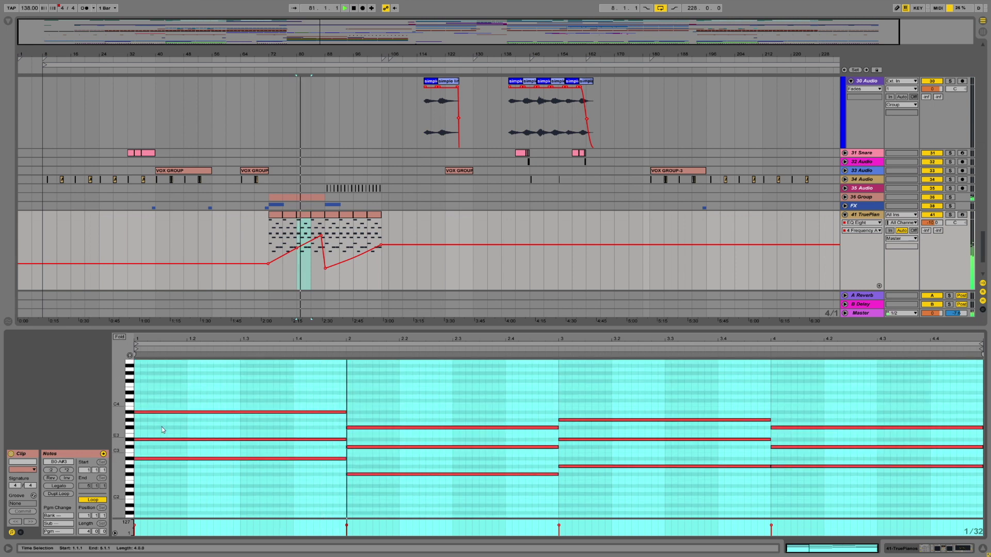
left_click(896, 550)
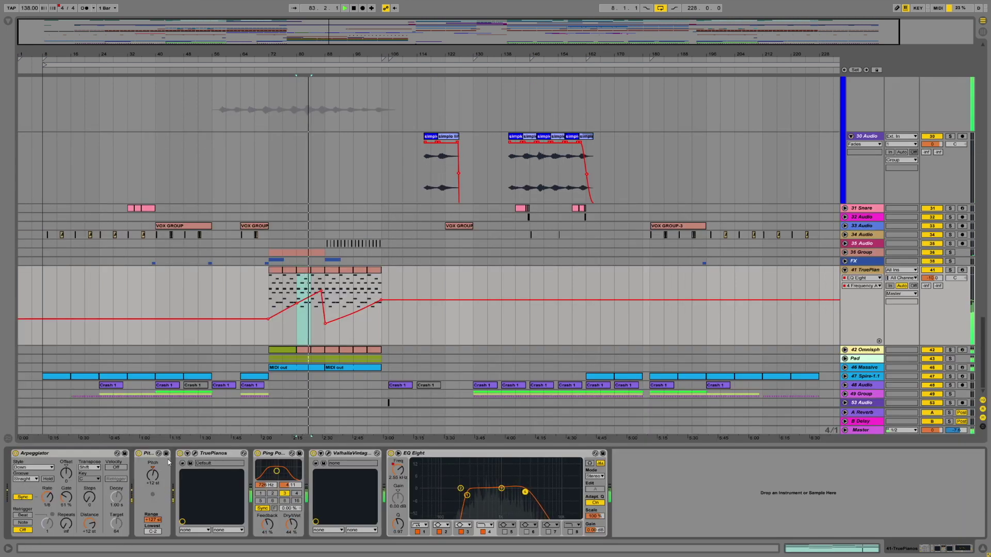
- Unfold the 36 Group to examine its filter automation and the Drum Rolls clip on track 37 Audio
left_click(844, 253)
scroll(320, 353, "down", 5)
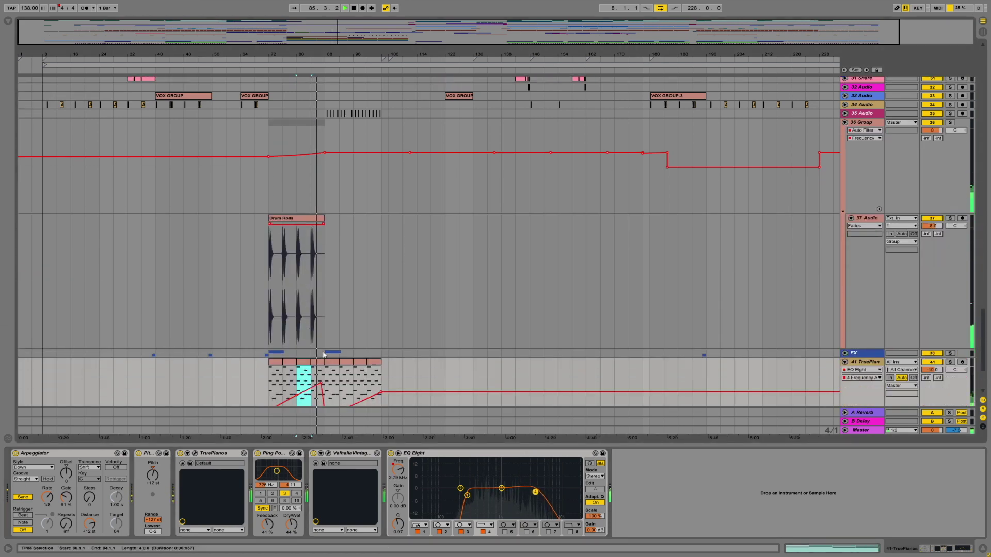
scroll(324, 355, "down", 3)
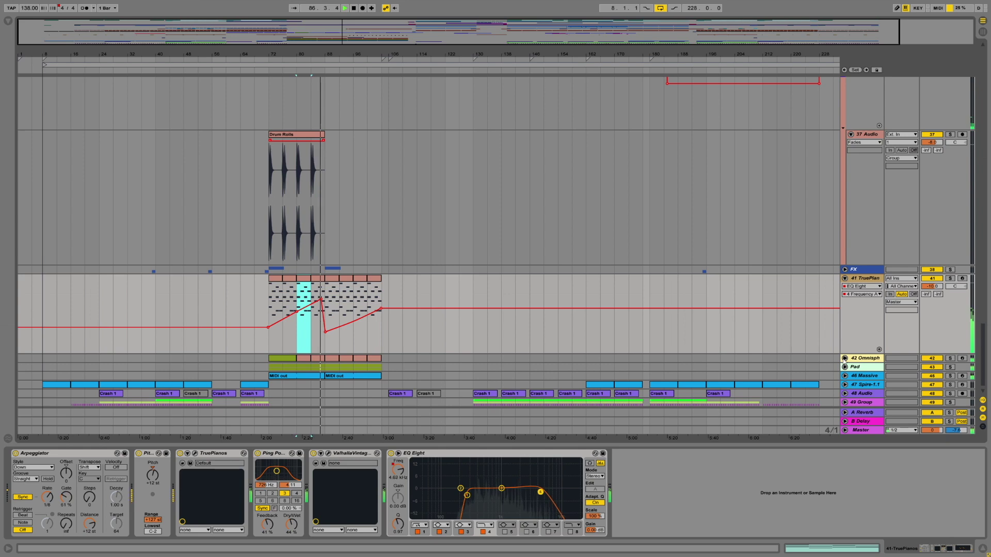
- Unfold track 42 Omnisphere, examine the chord notes of its clip at bar 88 with note folding turned off, and close the clip view
left_click(845, 358)
scroll(488, 339, "down", 2)
left_click(333, 311)
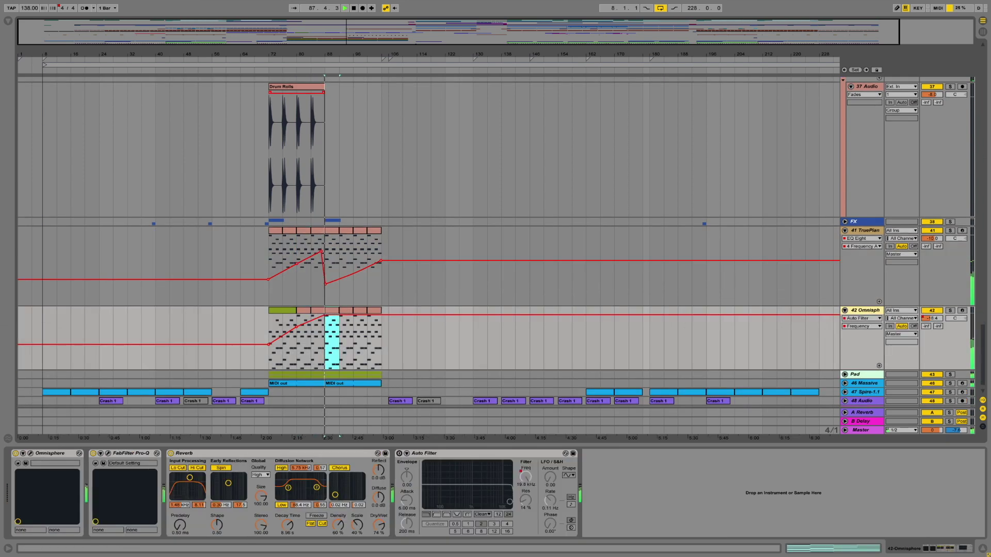
left_click(823, 550)
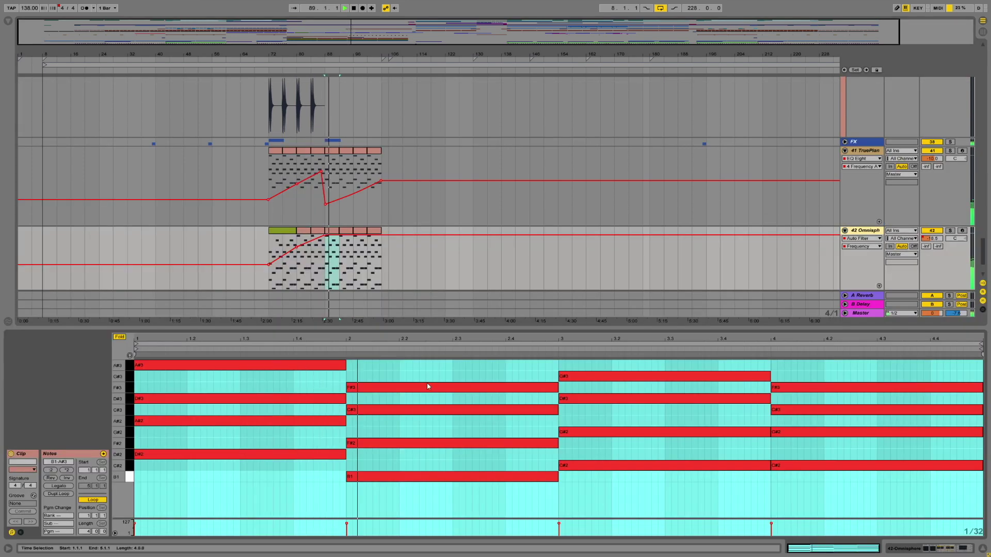
left_click(115, 338)
left_click_drag(119, 466, 93, 456)
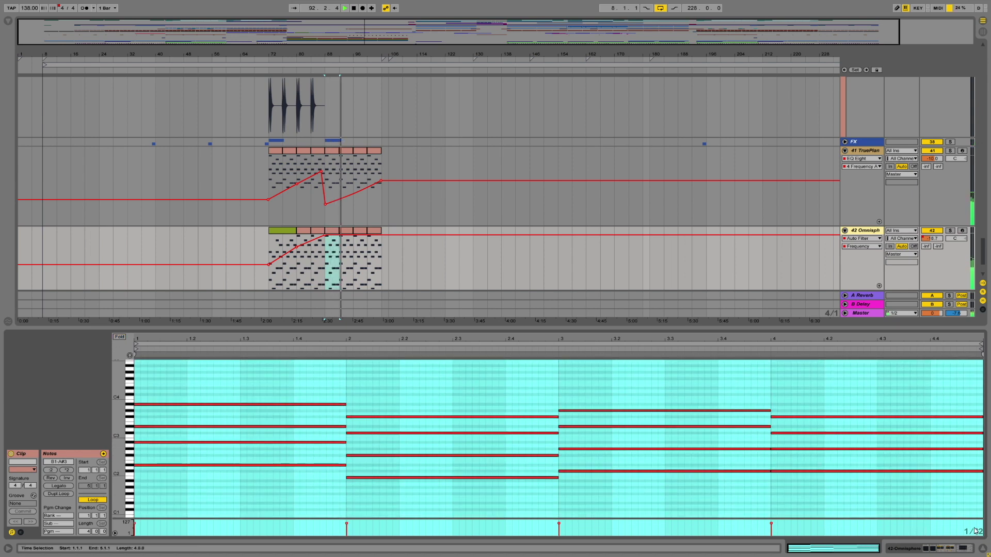
left_click(982, 550)
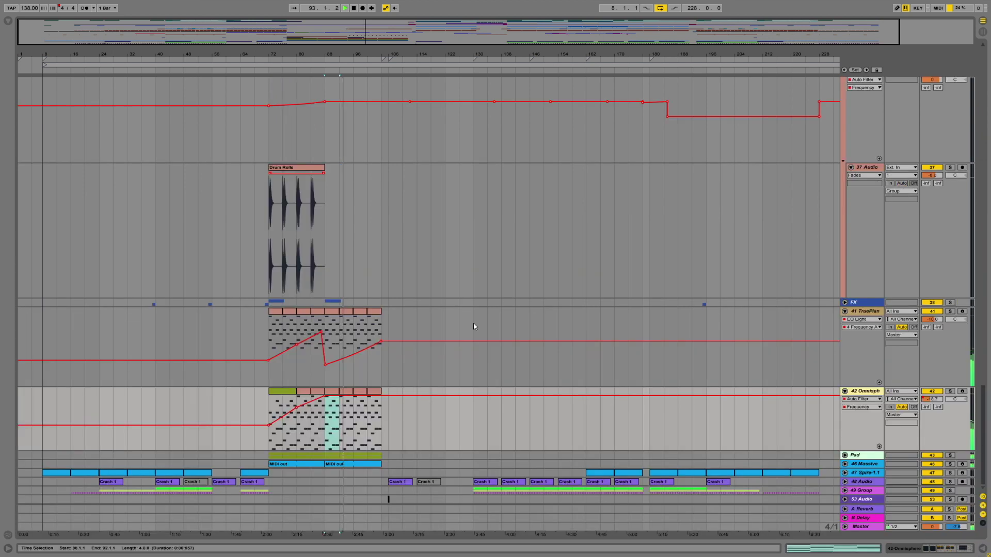
- Unfold the Pad group, examine the MIDI notes of the 44 Massive clip, and close the clip view
left_click(845, 456)
scroll(390, 432, "down", 4)
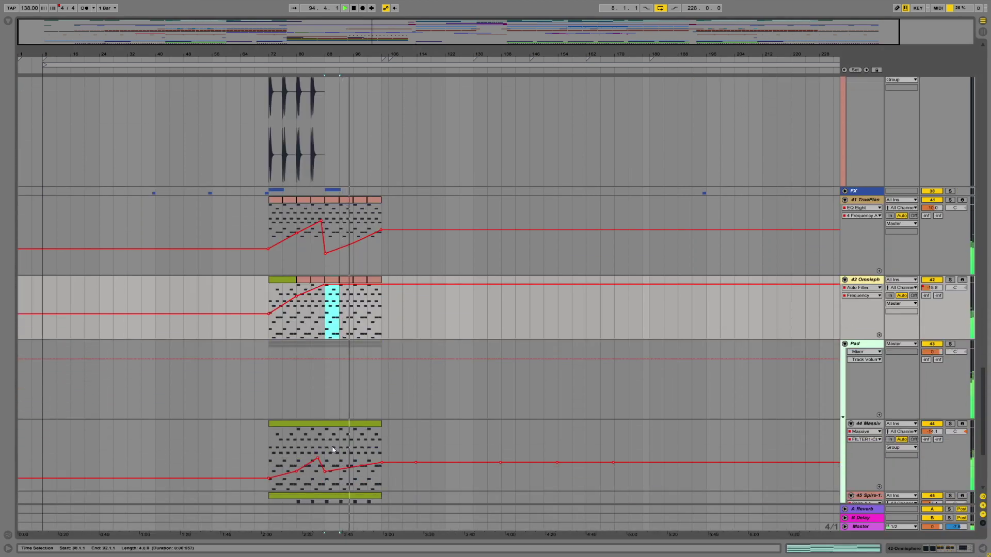
left_click(331, 425)
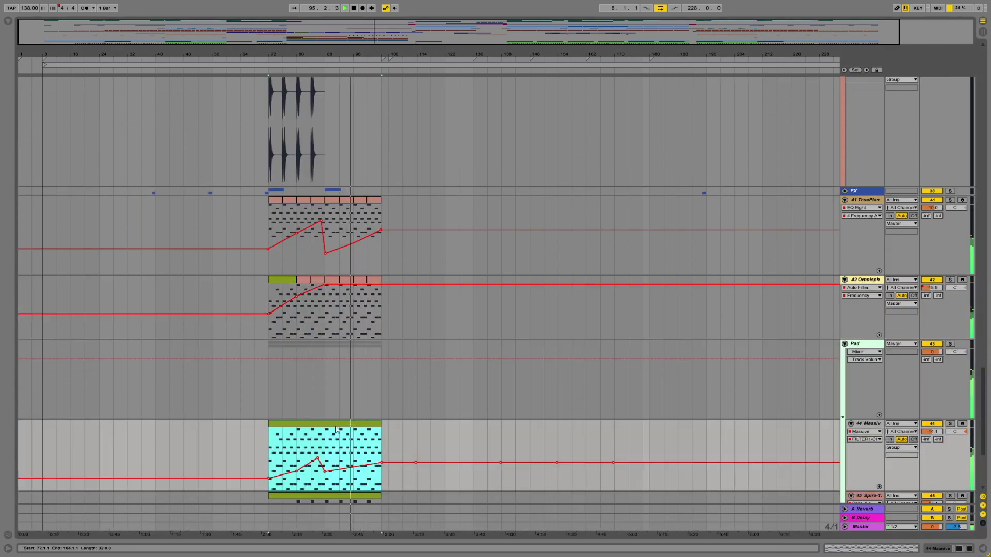
left_click(903, 551)
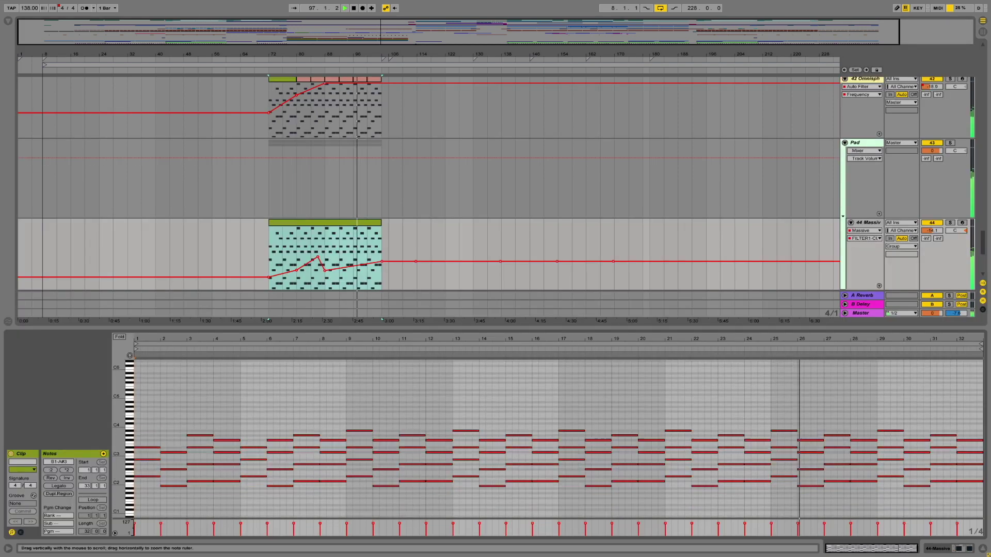
left_click(983, 542)
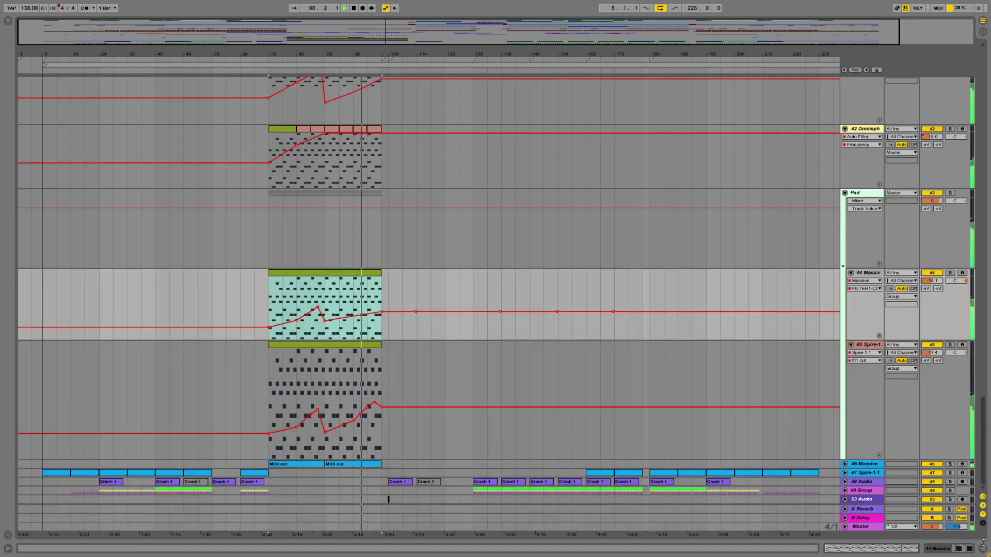
- Unfold track 46 Massive, examine the notes of its second MIDI out clip, and close the clip view
left_click(845, 464)
scroll(837, 464, "down", 2)
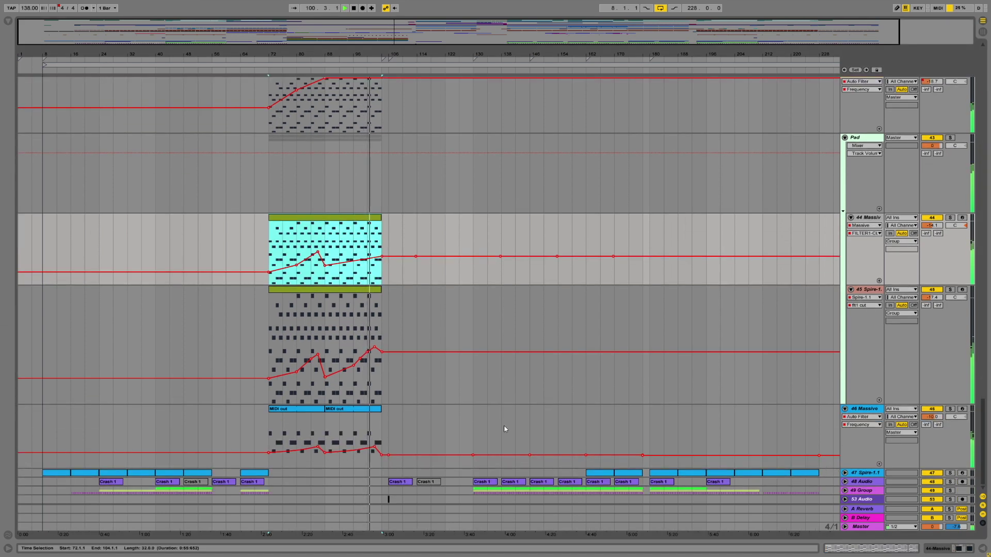
left_click(379, 419)
left_click(856, 549)
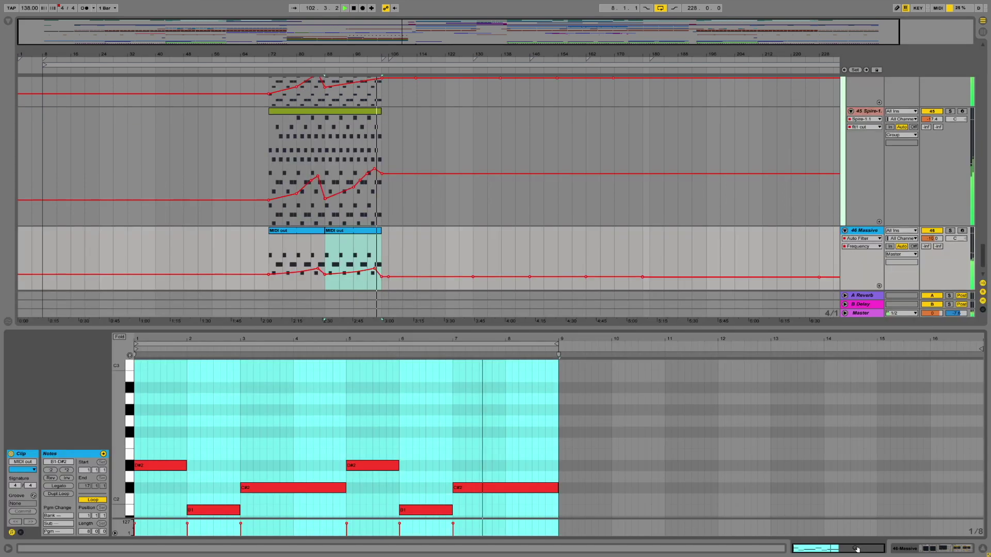
left_click(983, 549)
left_click(432, 411)
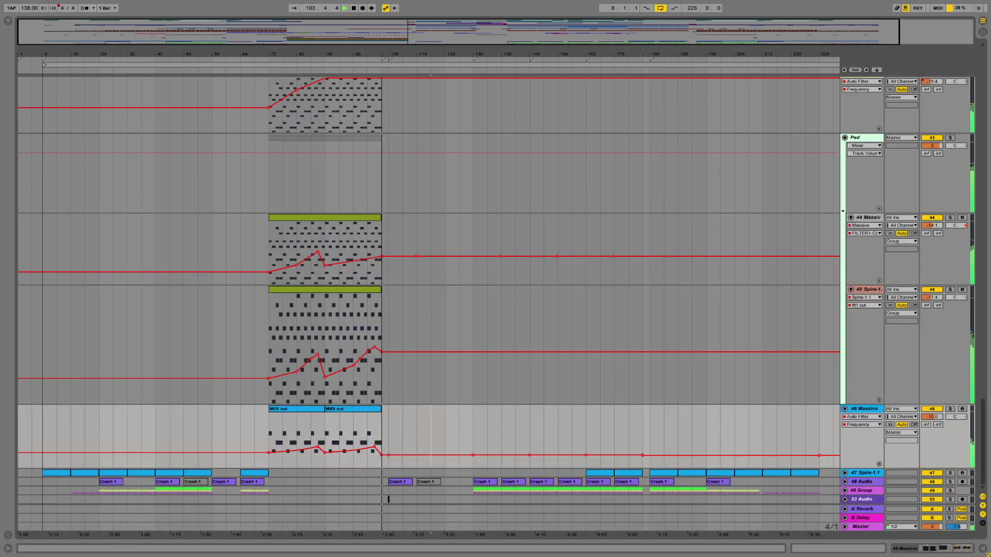
- In the eight-bar project, unfold track 2 Spire-1.1 and examine the MIDI notes of its clip
key("shift+Tab")
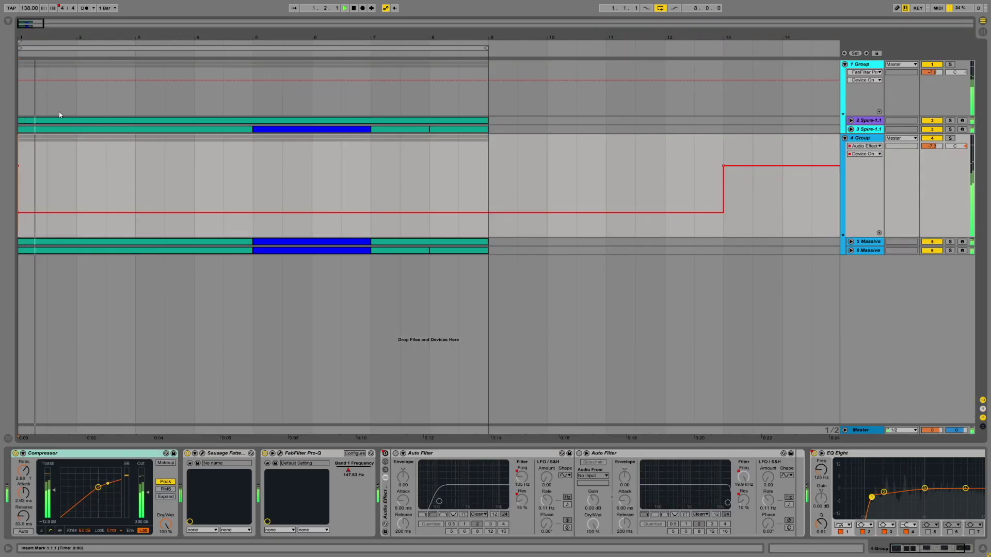
left_click(851, 120)
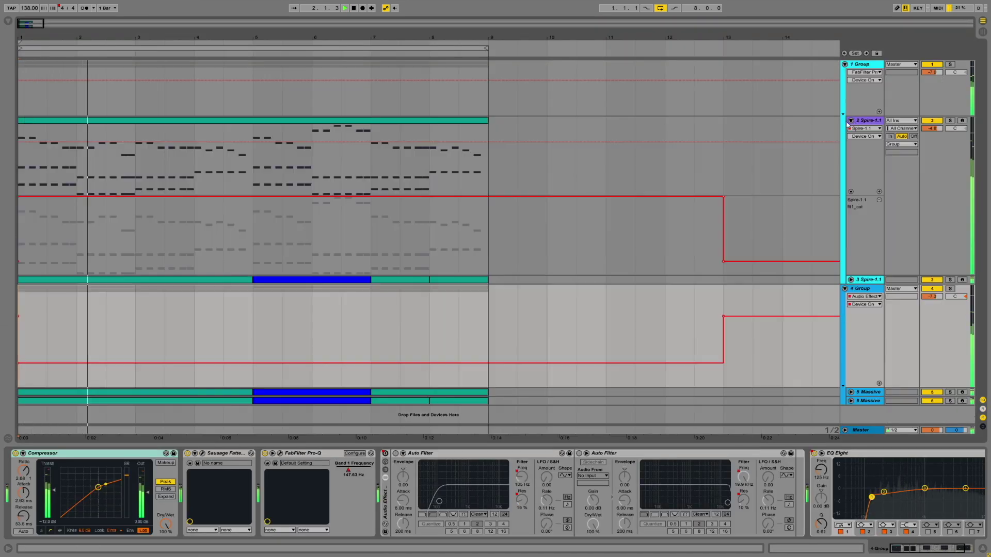
left_click(411, 122)
key("shift+Tab")
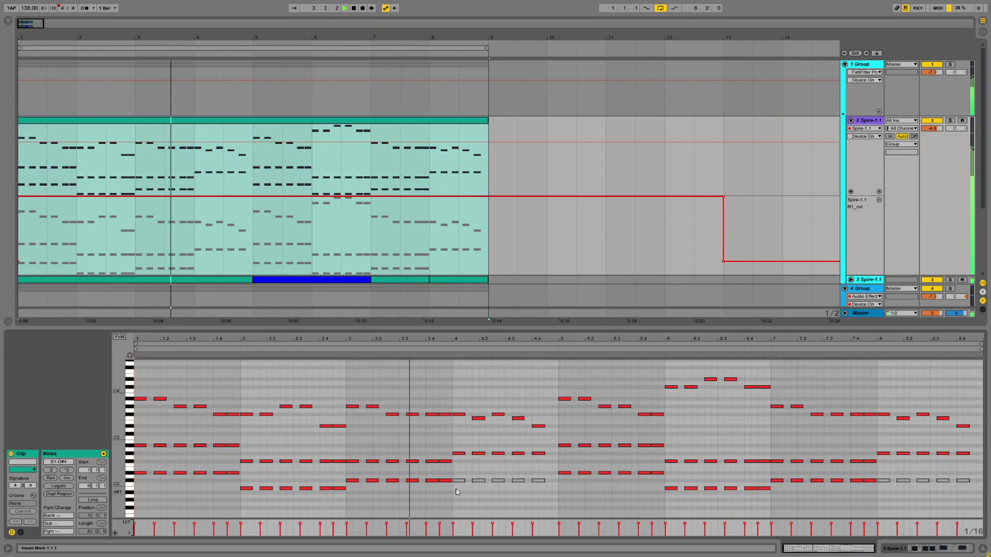
- Examine the two FabFilter Pro-Q equalizers in the 1 Group device chain and close their plug-in windows
left_click(324, 101)
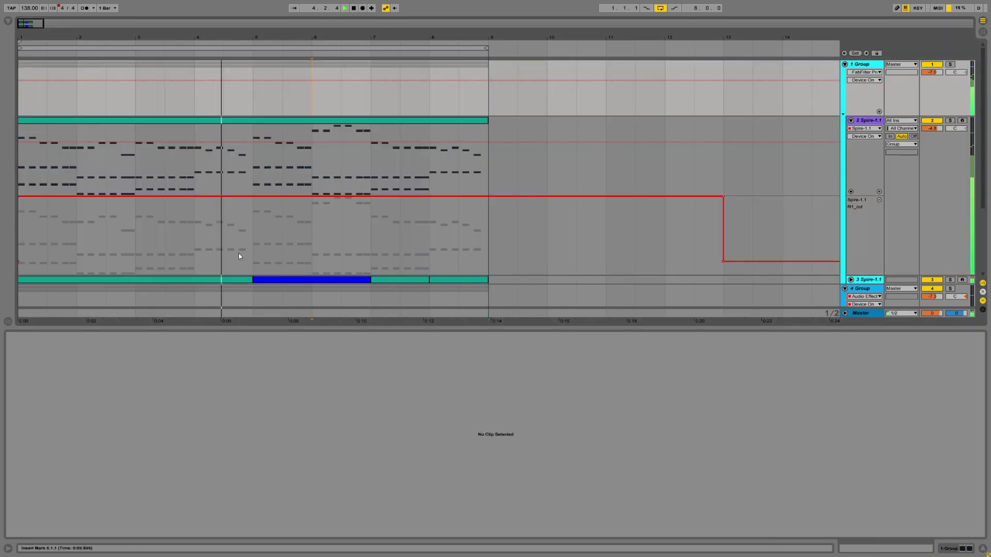
left_click(963, 551)
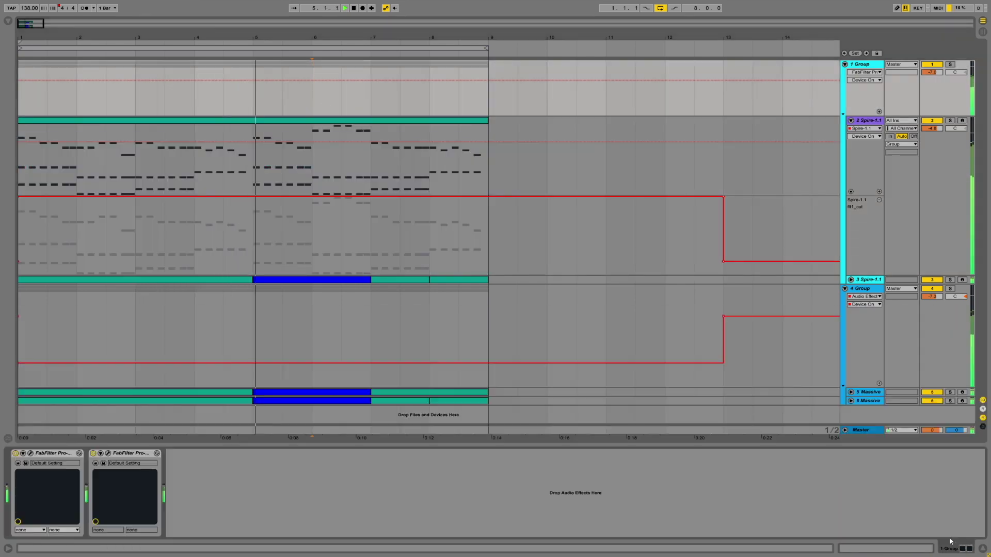
left_click(31, 454)
left_click(31, 453)
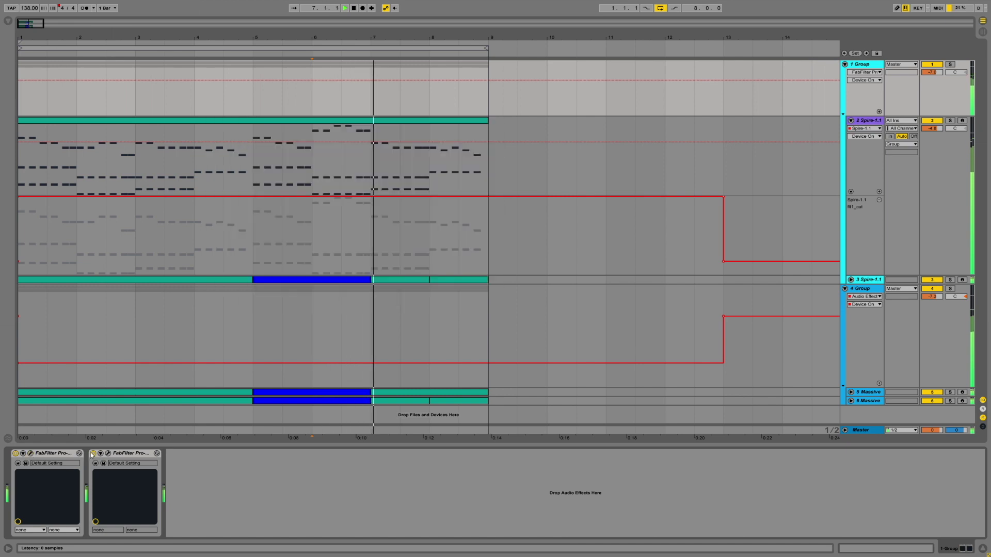
left_click(107, 453)
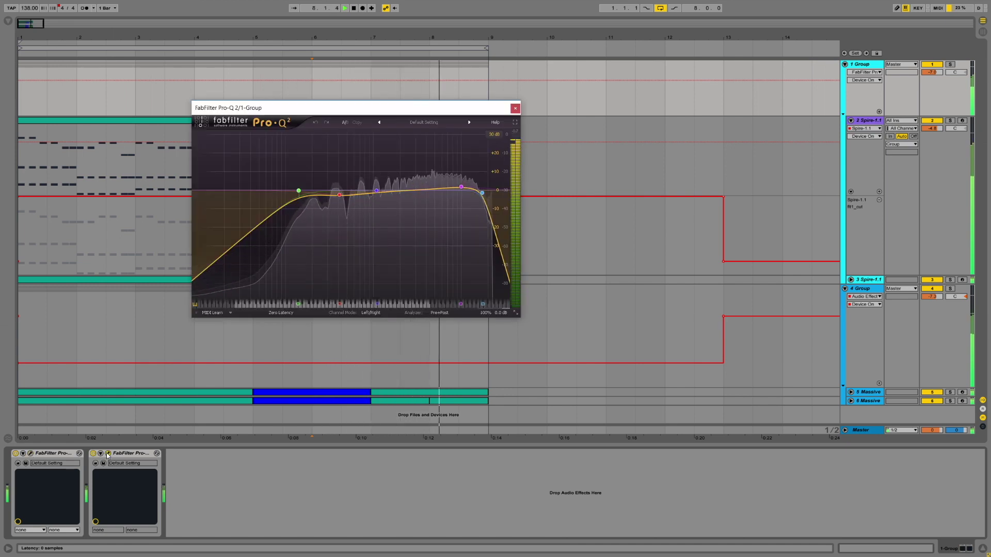
left_click(108, 453)
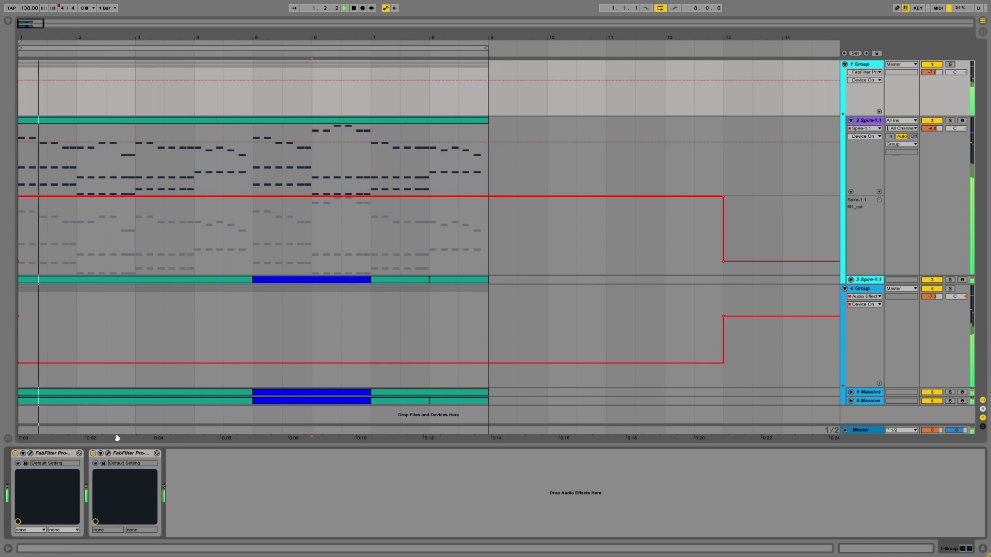
- Examine the Spire synth settings on track 2 and close the plug-in window
left_click(199, 163)
left_click(72, 454)
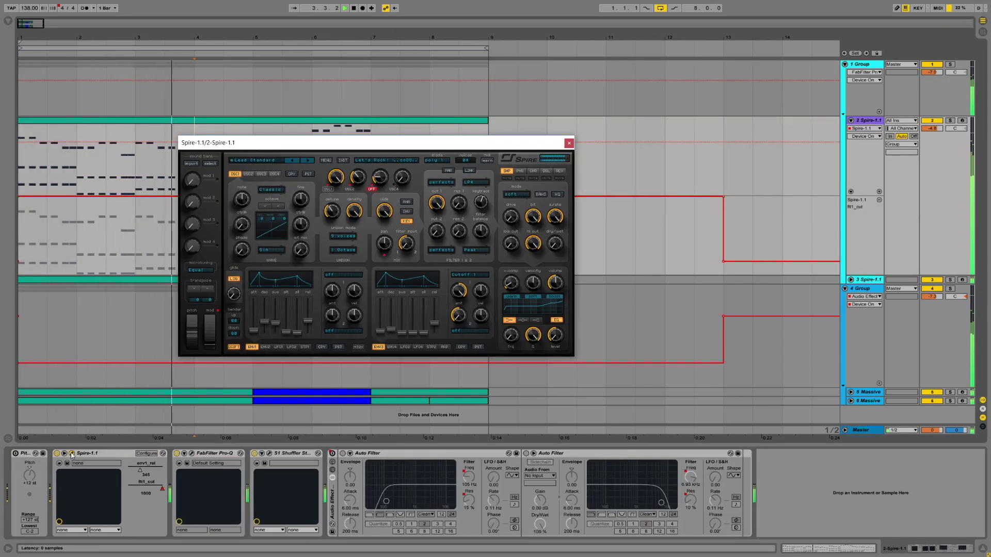
left_click(72, 453)
- Unfold tracks 3 Spire-1.1, 5 Massive and 6 Massive and look over their notes and filter automation
left_click(850, 280)
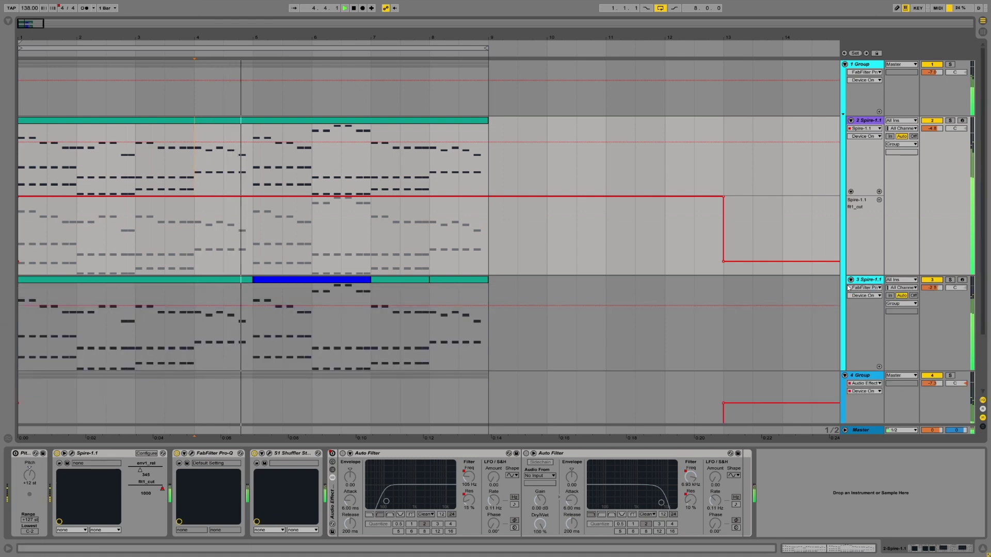
scroll(851, 310, "down", 3)
scroll(852, 408, "down", 6)
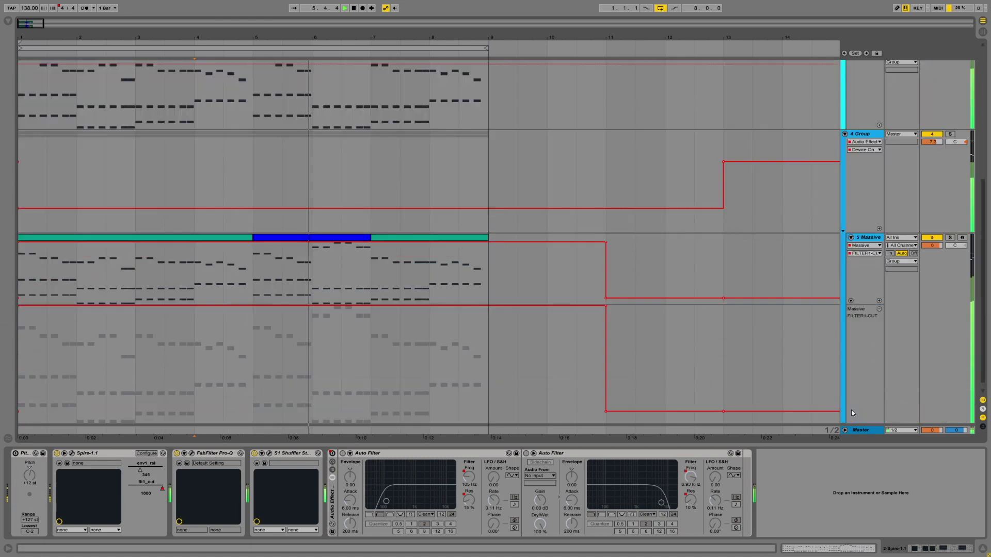
scroll(851, 409, "down", 1)
scroll(805, 395, "down", 5)
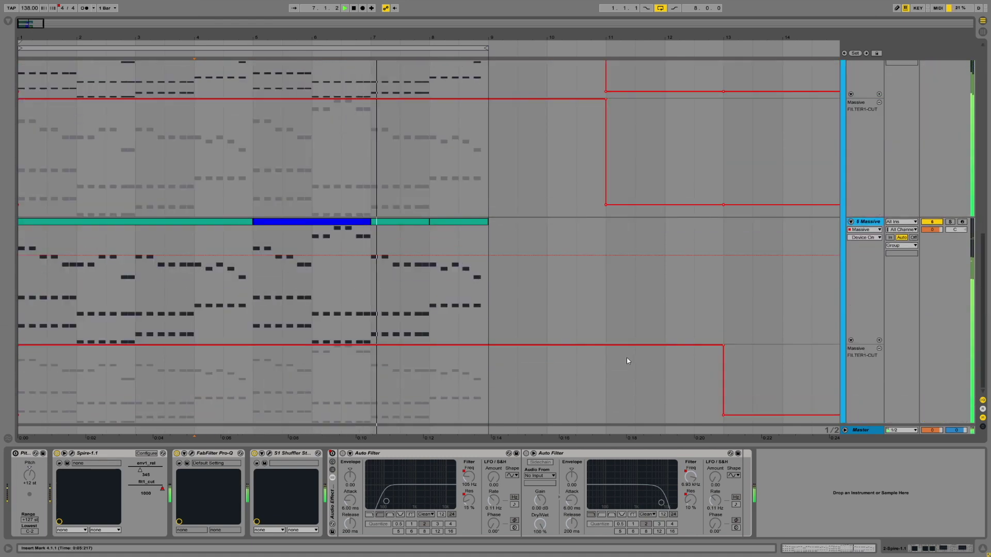
scroll(626, 358, "up", 6)
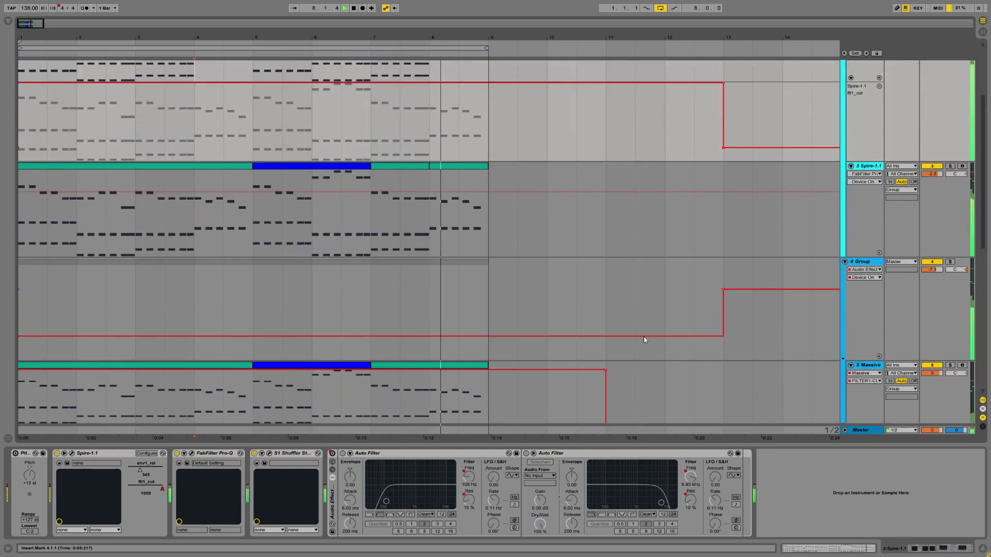
scroll(644, 339, "up", 3)
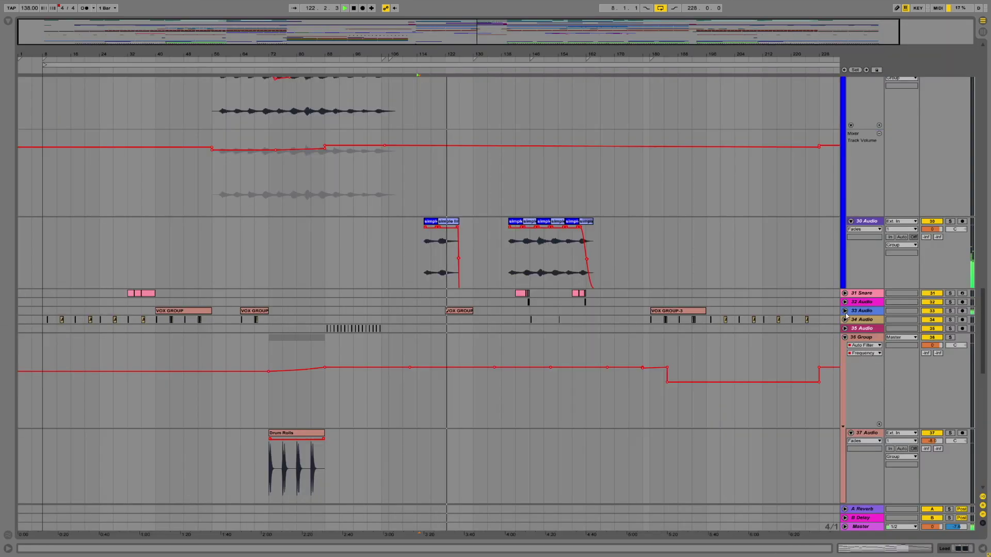
- In the full arrangement, unfold track 33 Audio to view its VOX GROUP clips, and return to the upper audio tracks
left_click(845, 311)
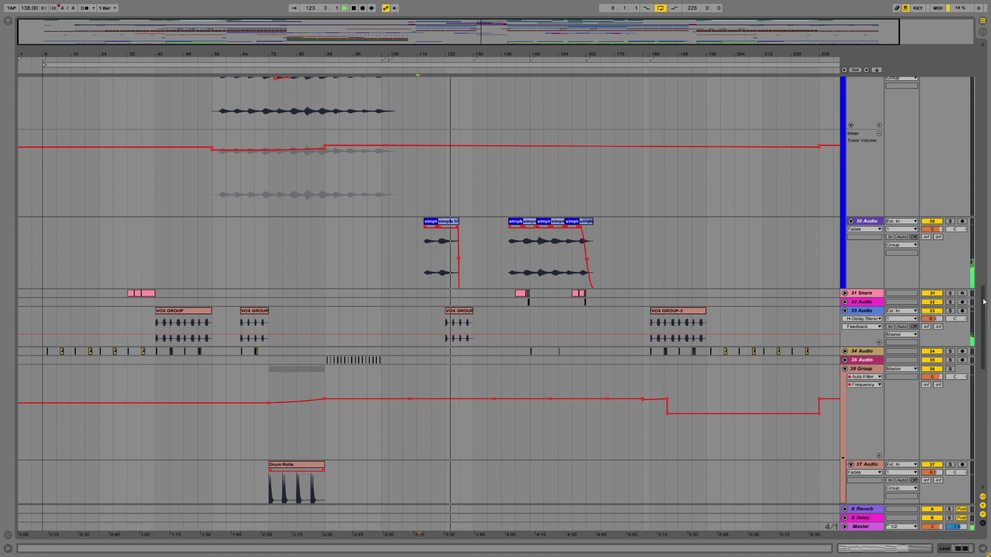
left_click_drag(984, 302, 936, 146)
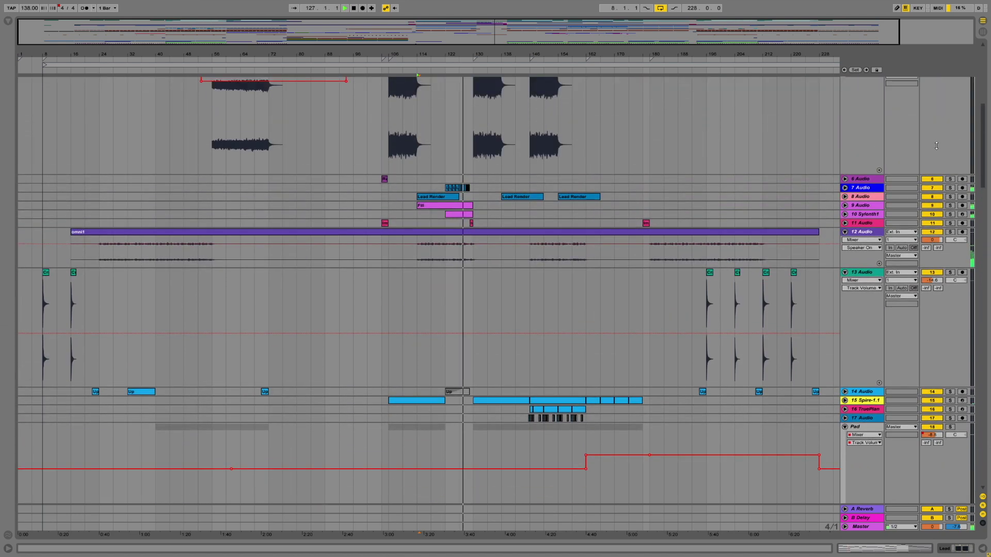
- Unfold tracks 7 Audio, 8 Audio, 9 Audio and 10 Sylenth1 to view their lead clips and automation, and return to the 1 Group tracks
left_click(845, 206)
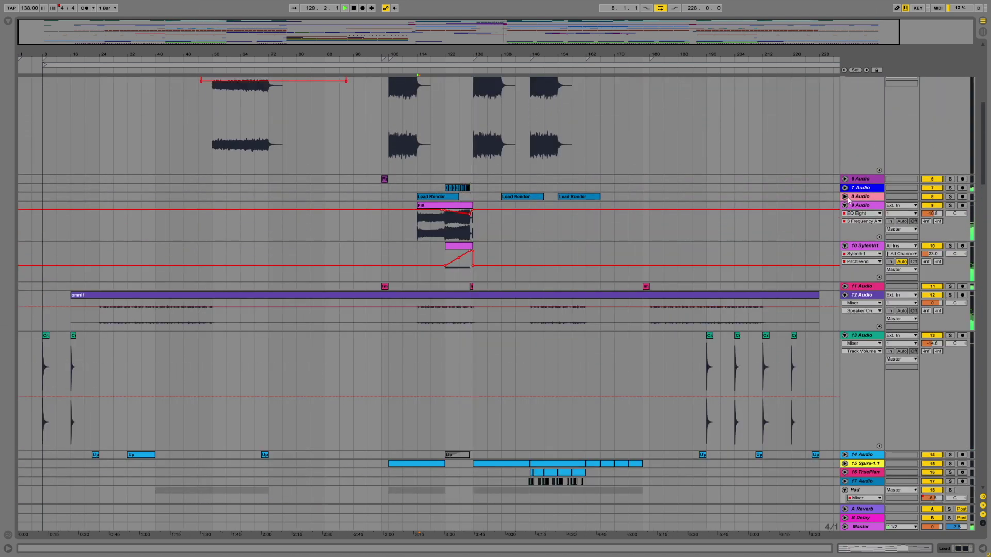
left_click(845, 196)
left_click(845, 188)
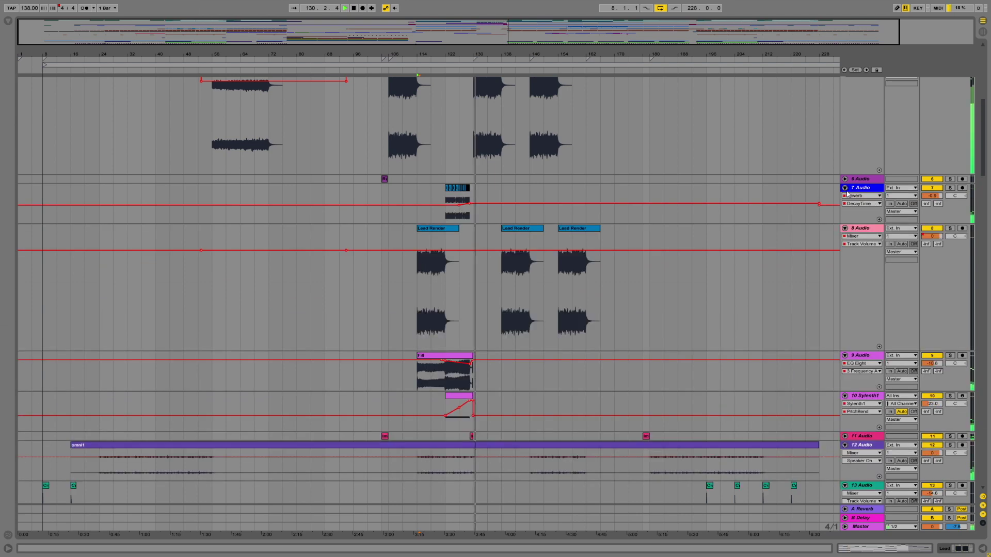
left_click_drag(983, 162, 982, 103)
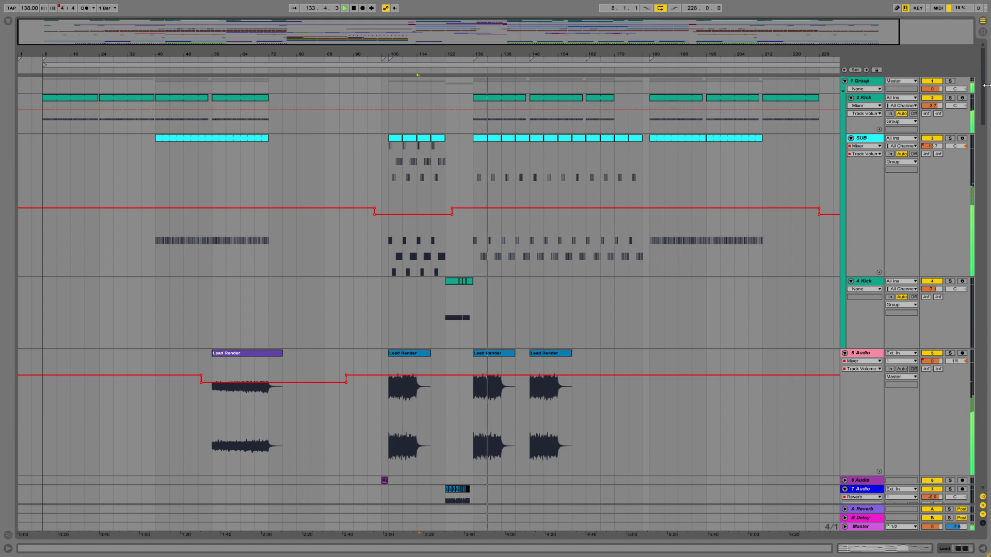
- Inspect the notes of the Lead track's clip starting at bar 138, and examine its Massive synth and close the plug-in window
left_click_drag(983, 90, 983, 216)
left_click(515, 283)
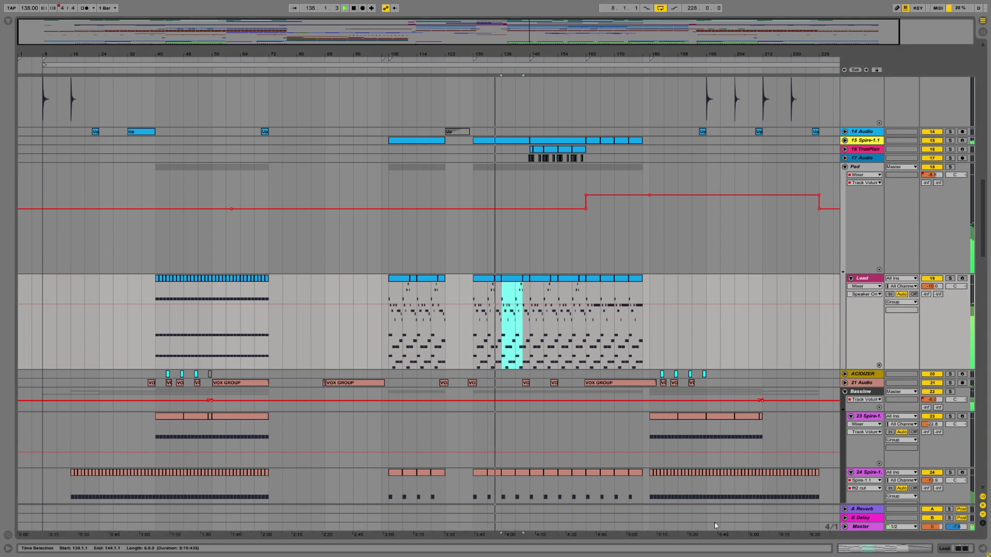
left_click(961, 551)
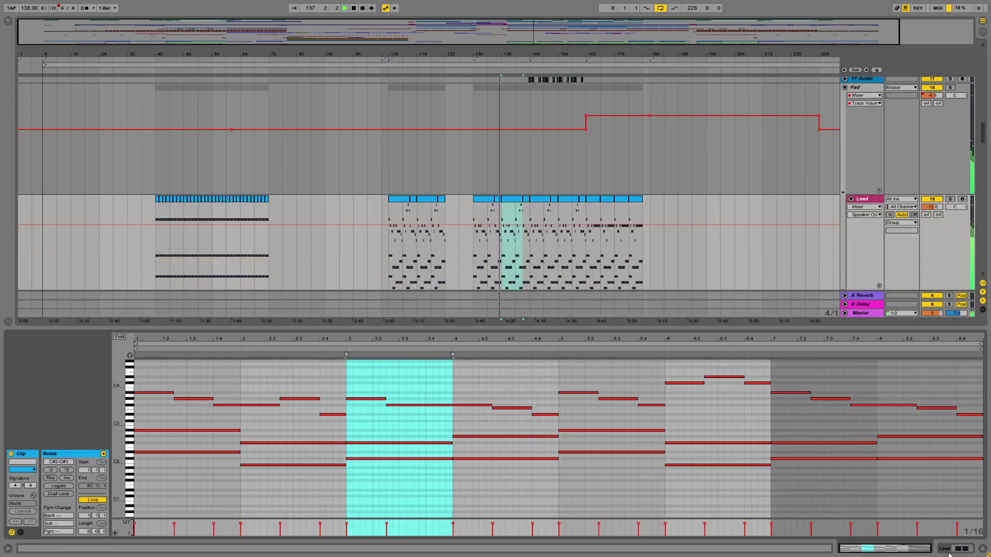
left_click(949, 554)
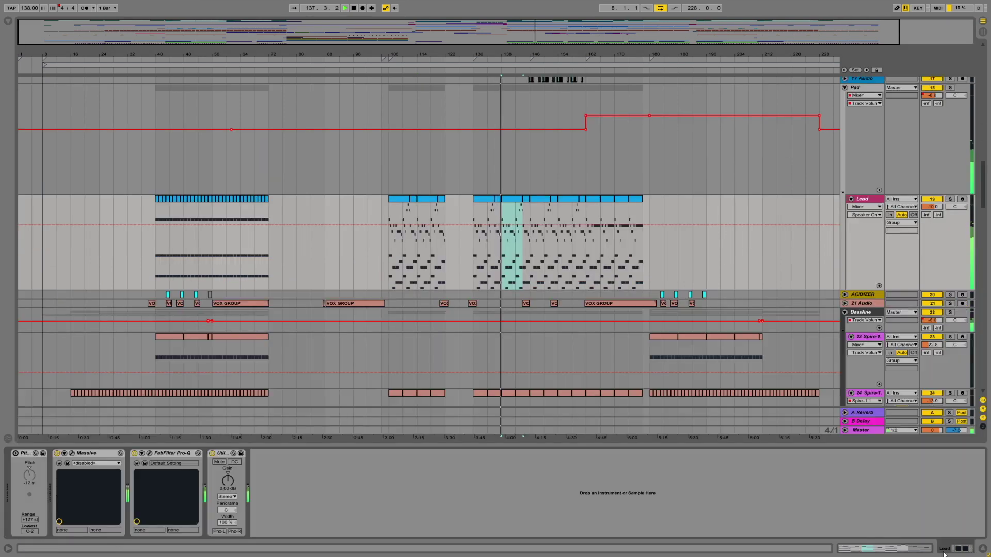
left_click(72, 455)
left_click(73, 454)
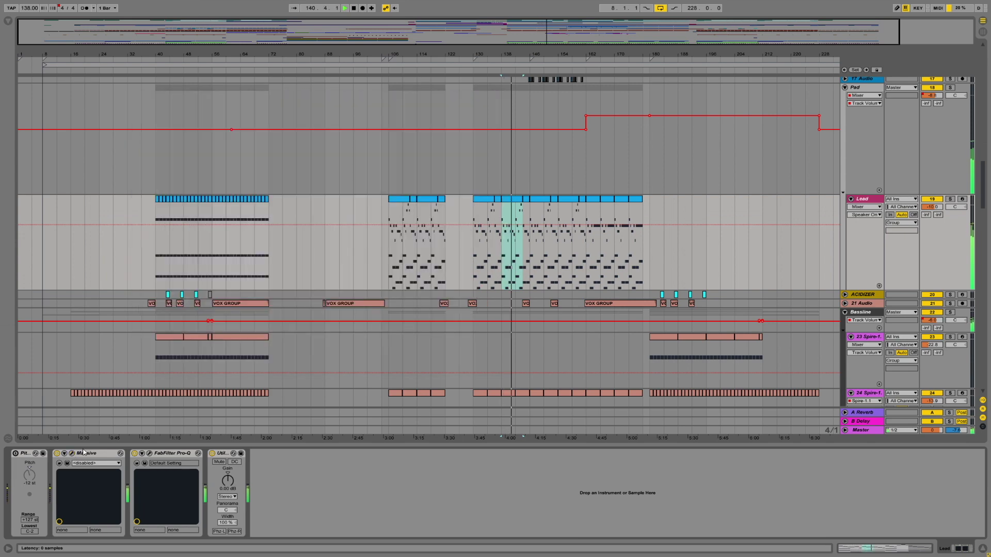
- Inspect the notes of the track 24 Spire-1.1 bassline clip starting at bar 142, and examine its Spire synth and close the window
scroll(778, 334, "down", 5)
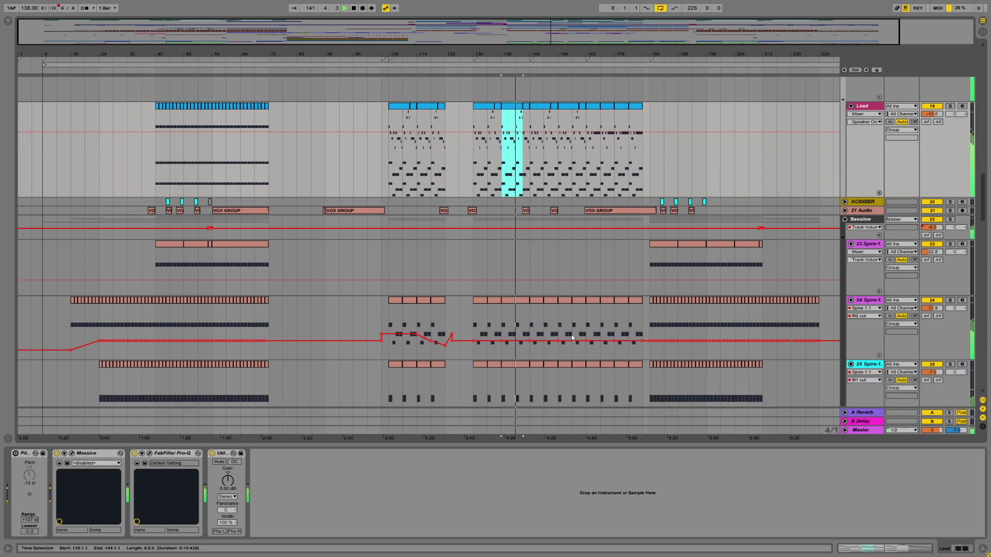
left_click(520, 302)
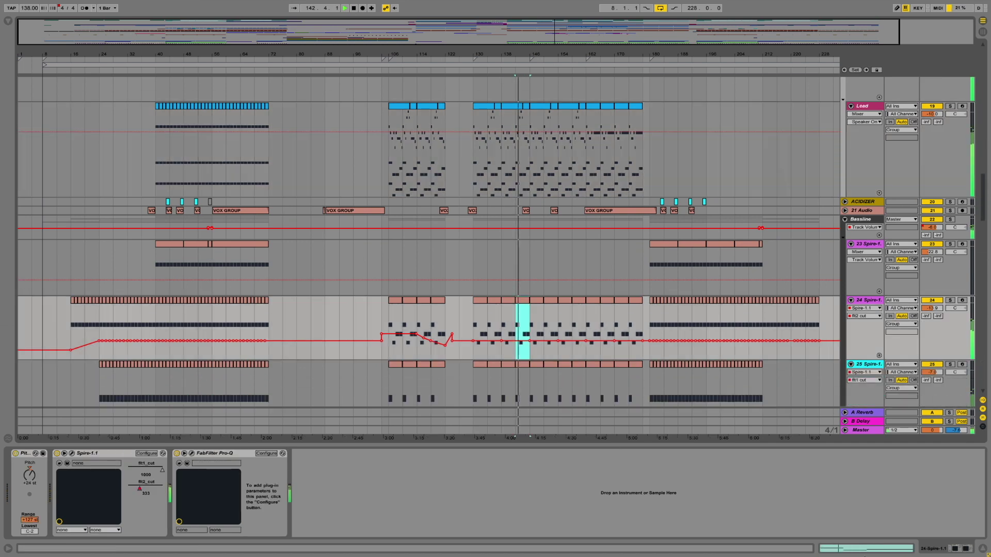
left_click(872, 547)
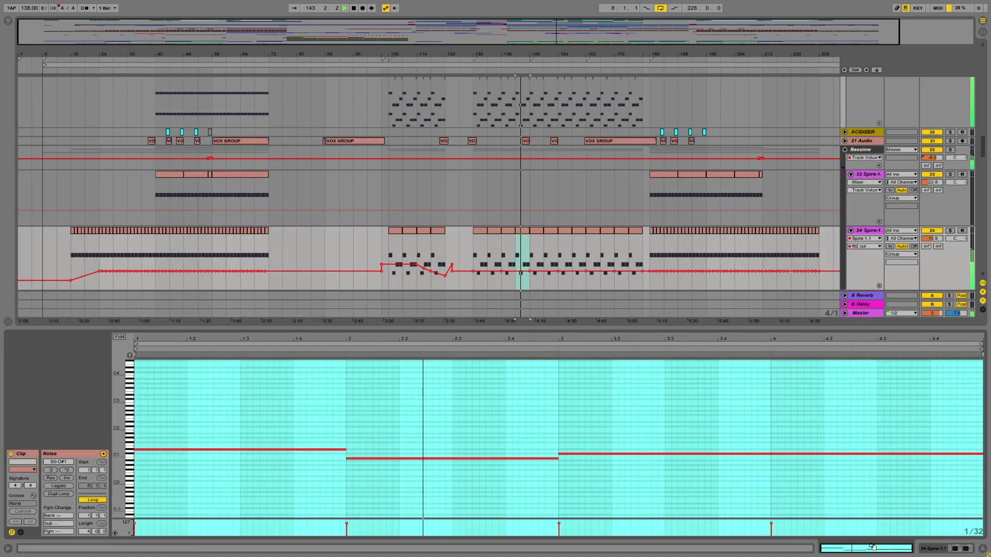
left_click(982, 548)
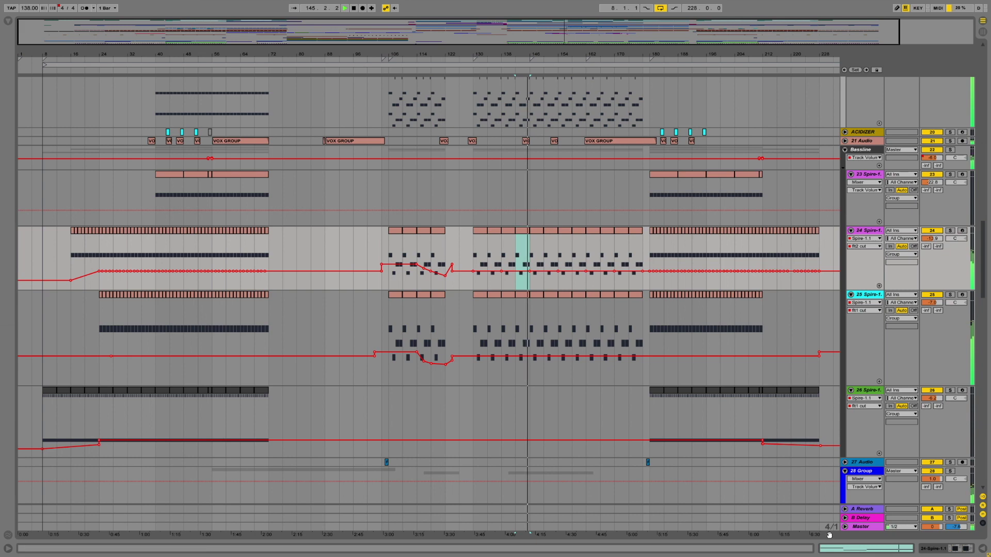
left_click(932, 548)
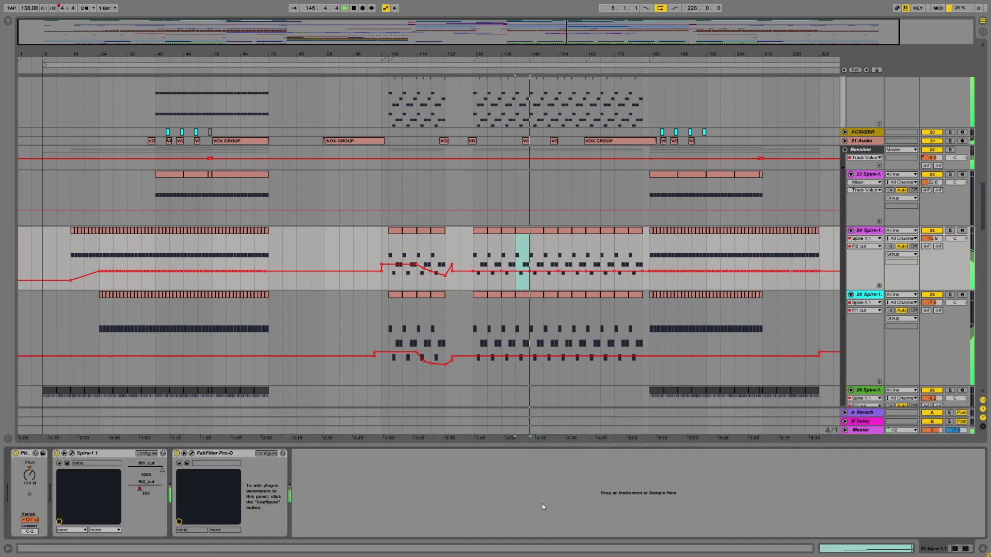
left_click(72, 454)
left_click(72, 454)
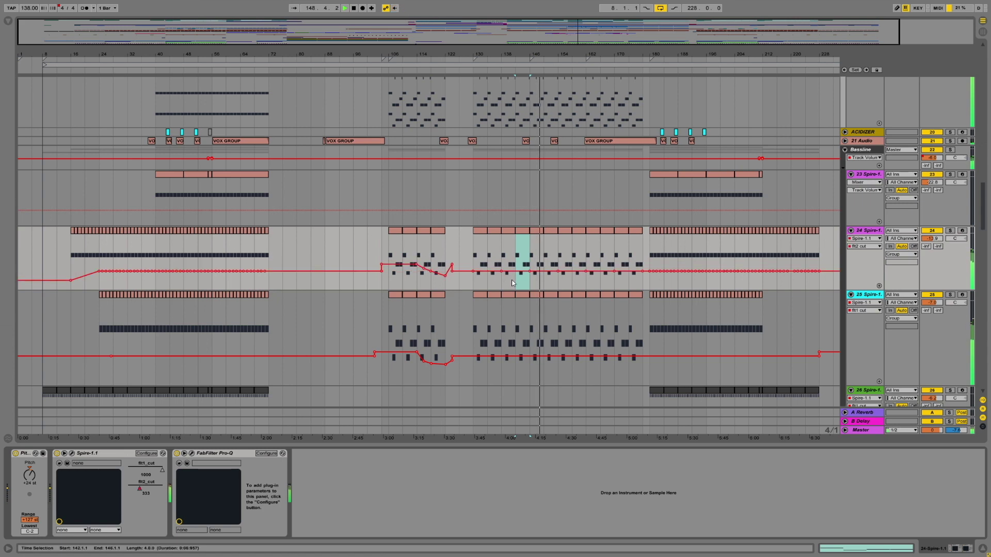
- Inspect the notes of the track 16 TruePianos clip starting at bar 154, and examine the TruePianos plug-in and close its window
scroll(512, 279, "down", 5)
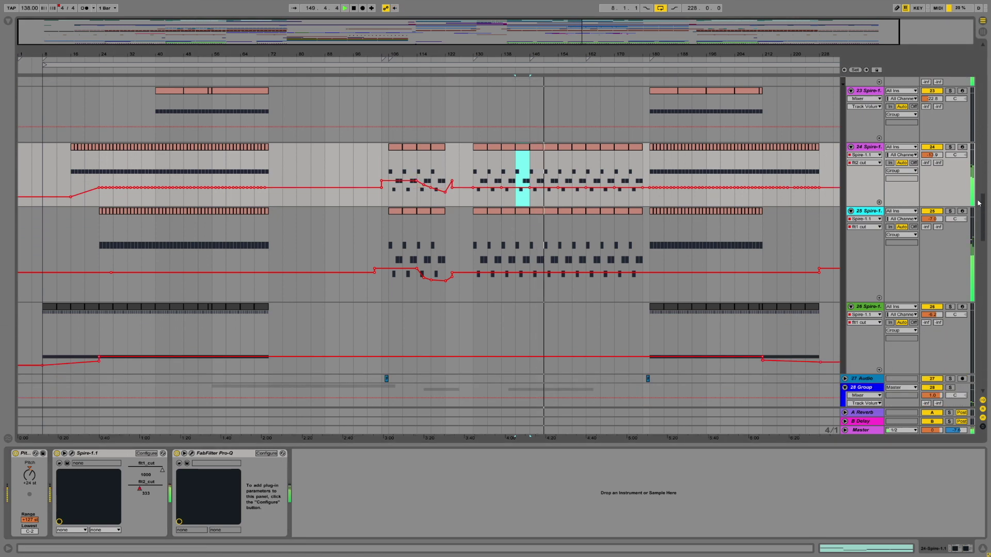
left_click_drag(988, 197, 982, 143)
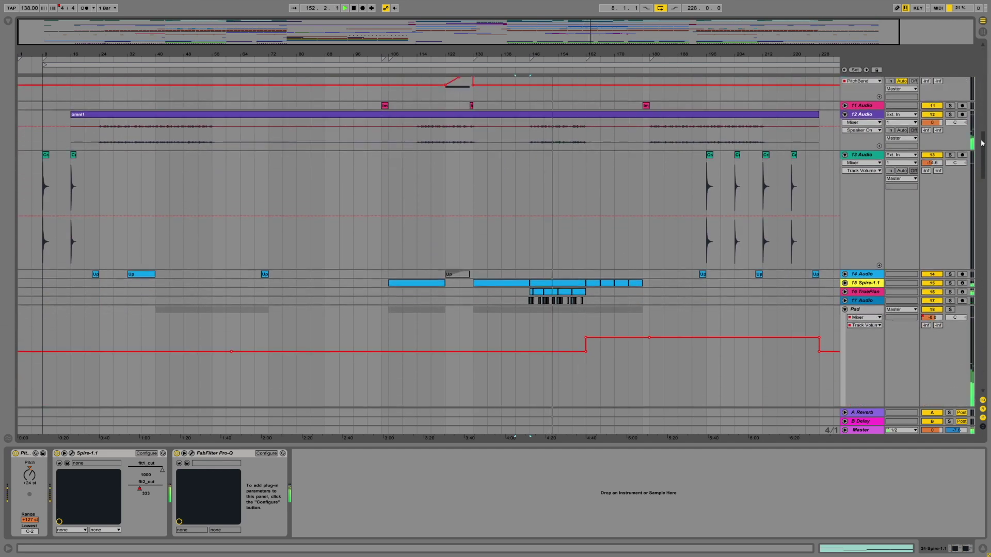
left_click(578, 293)
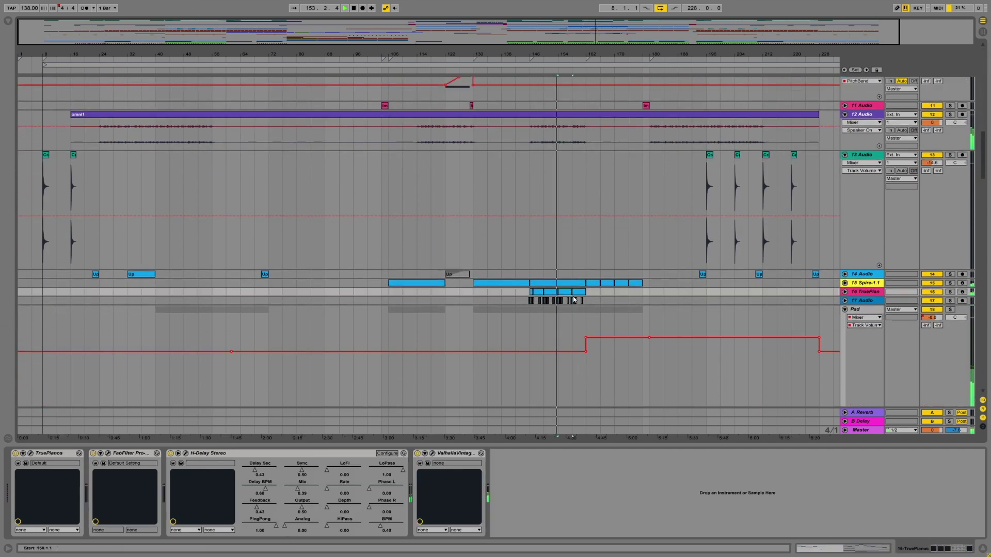
left_click(806, 547)
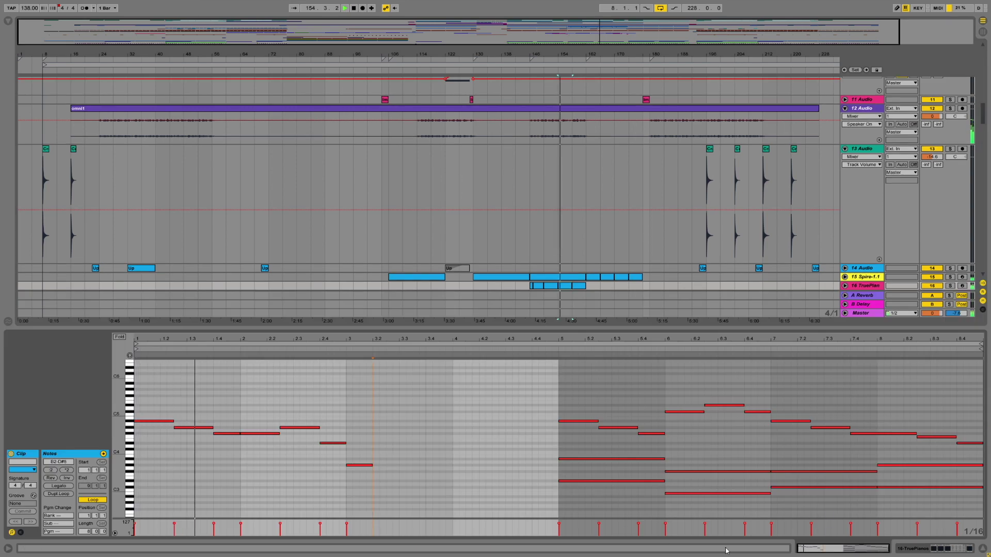
left_click(883, 551)
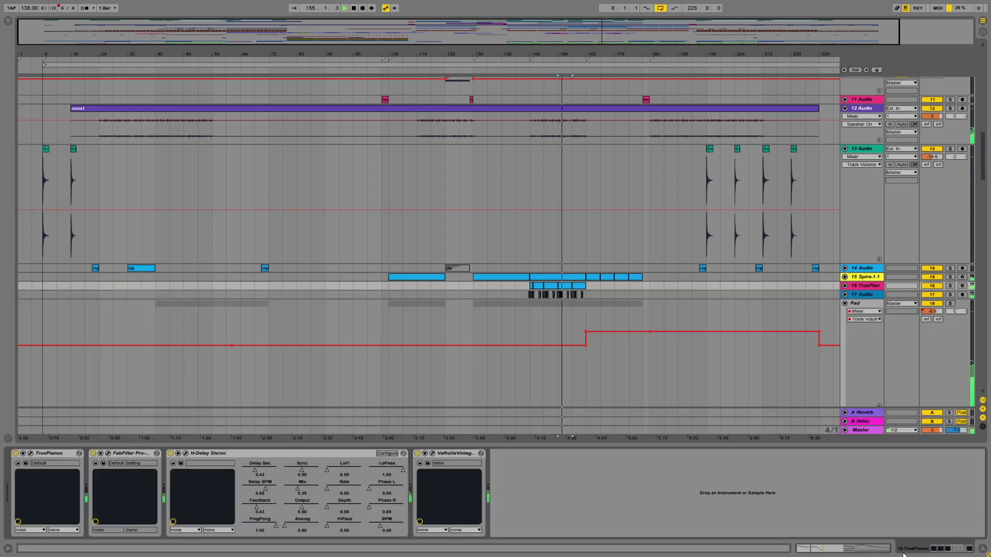
left_click(31, 453)
left_click(31, 454)
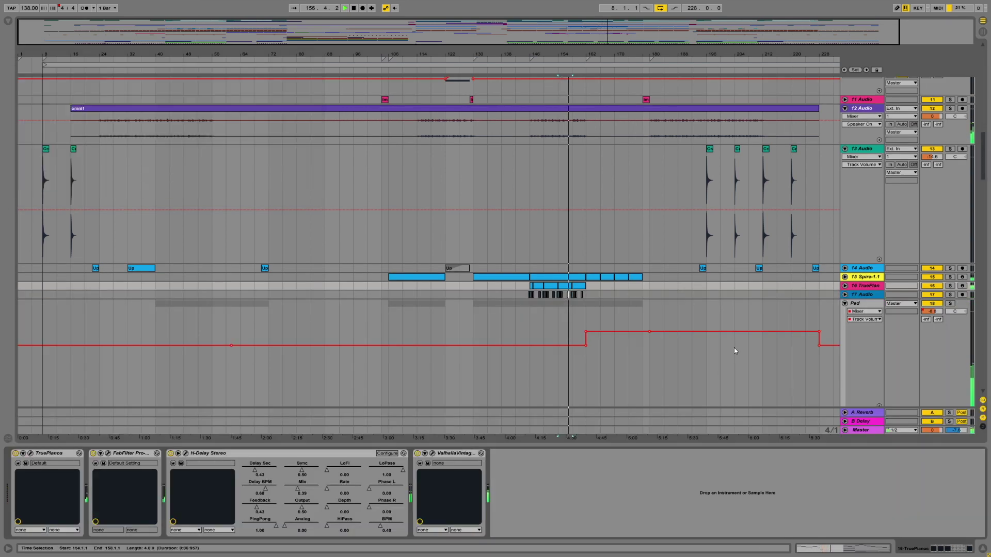
- Unfold track 17 Audio to view its chopped audio clips around bars 146 to 162
left_click(844, 295)
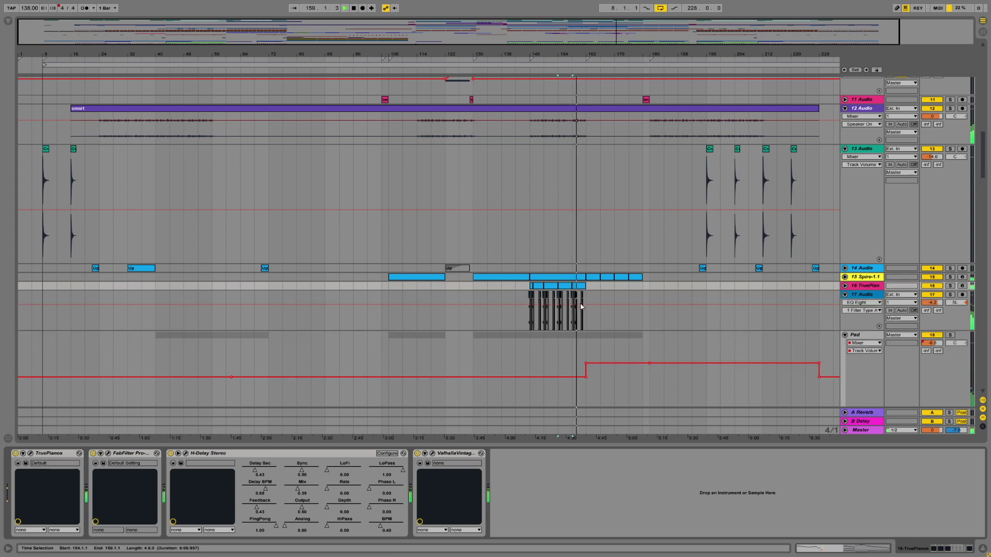
scroll(580, 306, "down", 1)
scroll(580, 306, "down", 2)
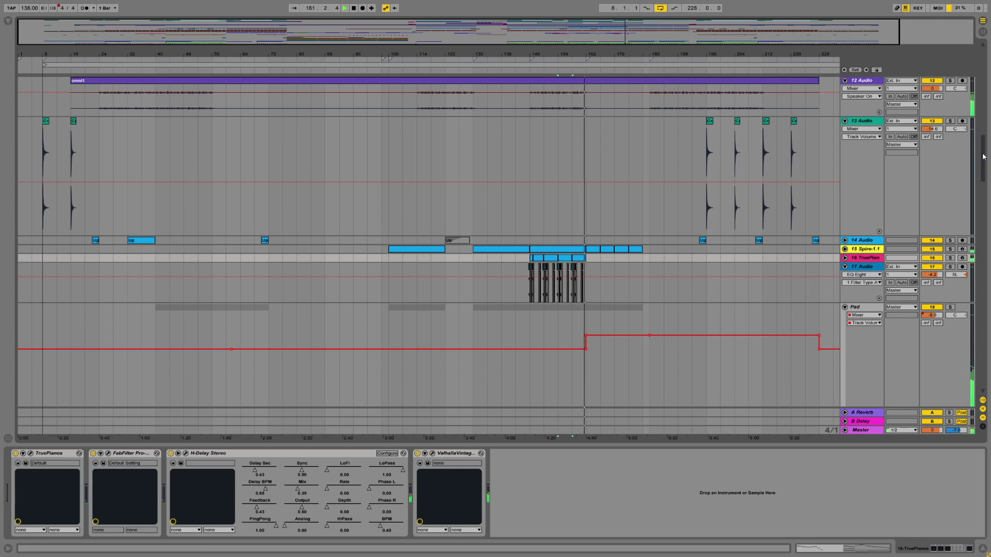
- Examine the chord and melody notes of the Lead track's clip starting at bar 166, and close the note editor
left_click_drag(987, 157, 964, 190)
scroll(966, 190, "down", 4)
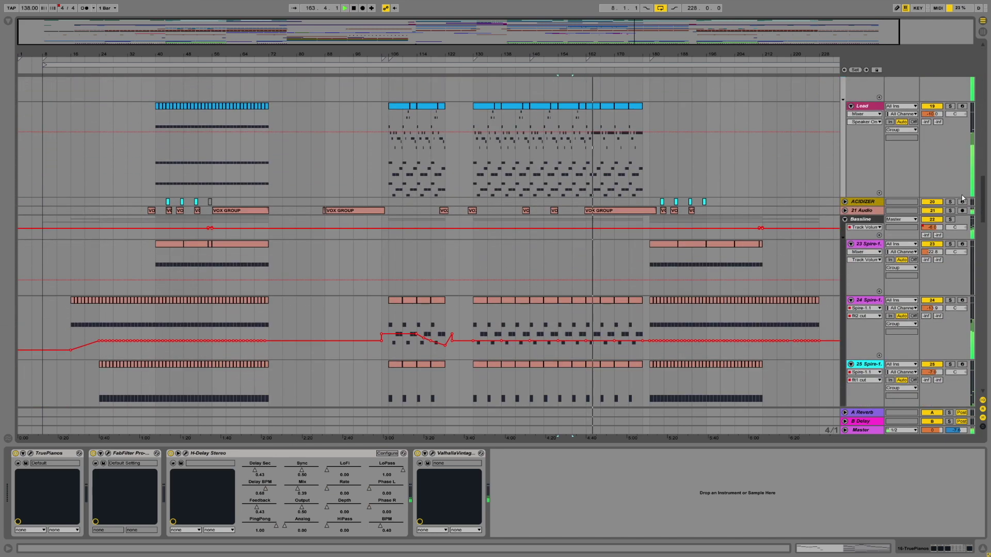
scroll(845, 171, "up", 1)
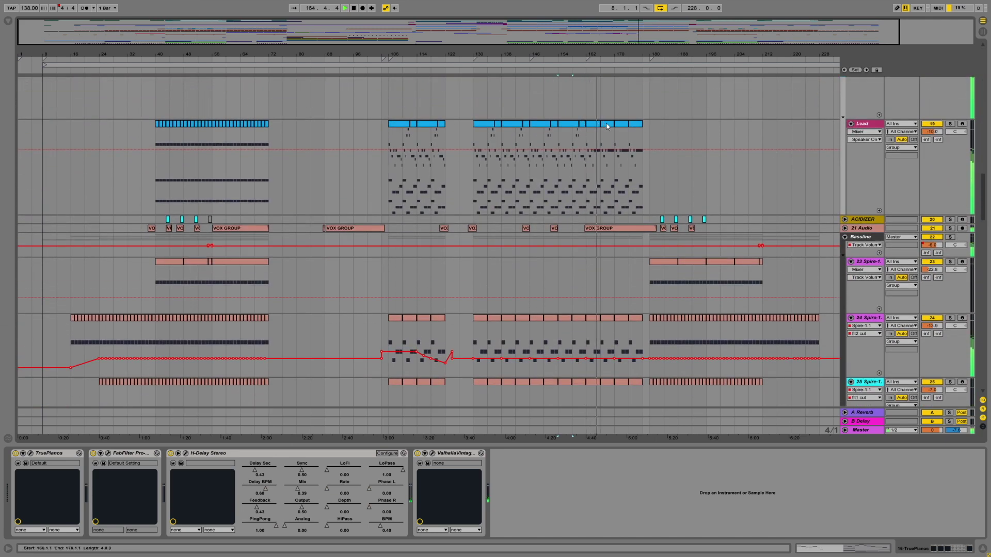
left_click(607, 165)
left_click(847, 549)
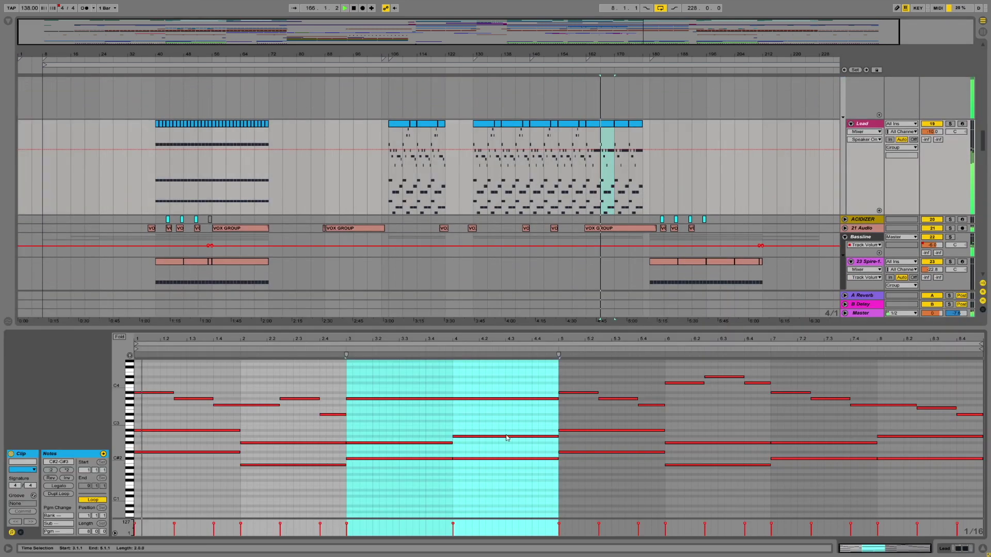
left_click(259, 432)
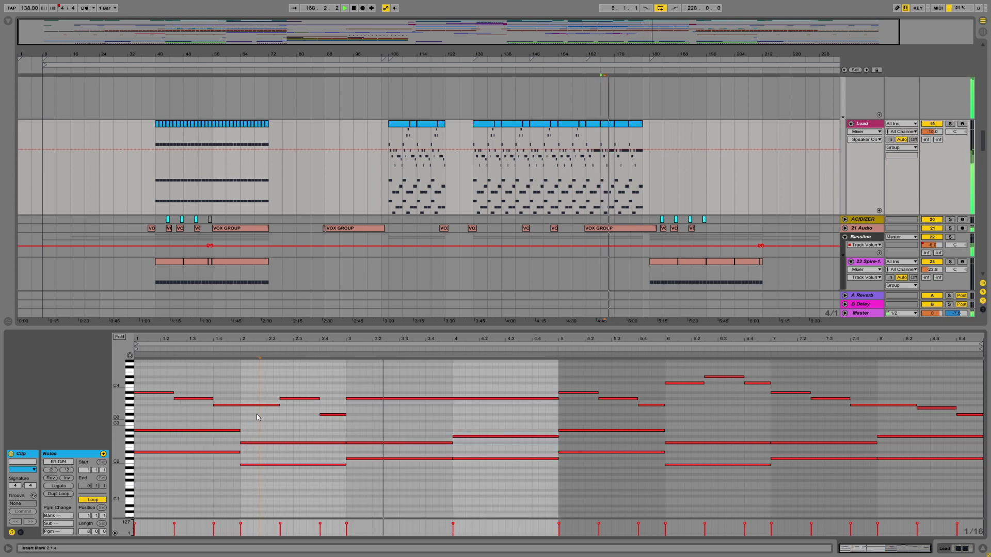
left_click(983, 548)
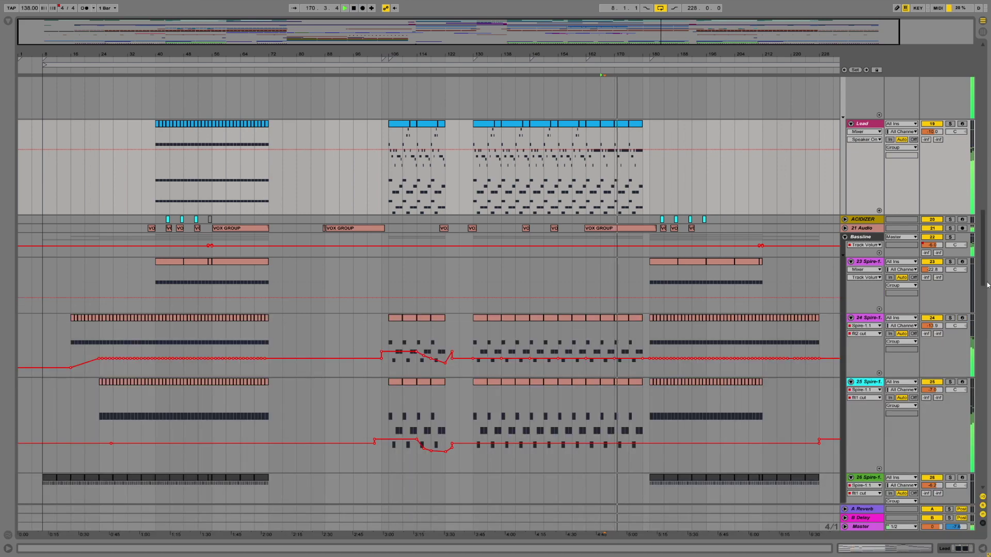
- Unfold track 47 Spire-1.1 near the end of the track list to view its clips and filter automation, and show its device chain
scroll(974, 325, "down", 5)
scroll(974, 326, "down", 10)
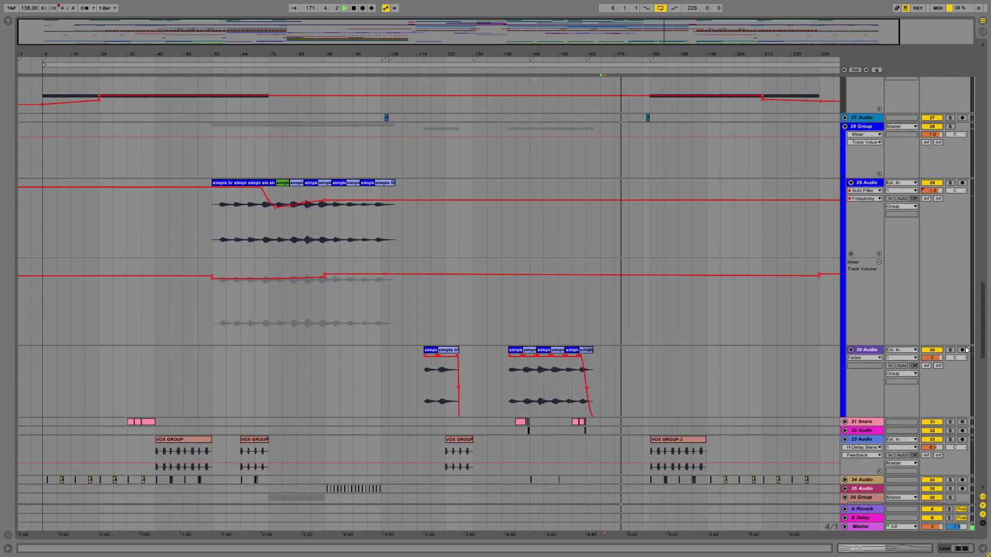
scroll(953, 417, "down", 10)
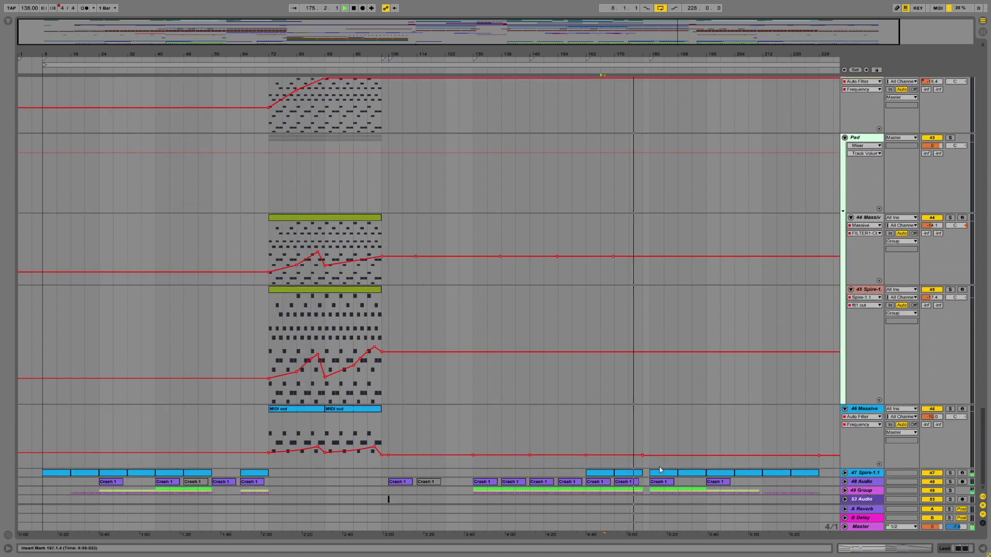
left_click(848, 475)
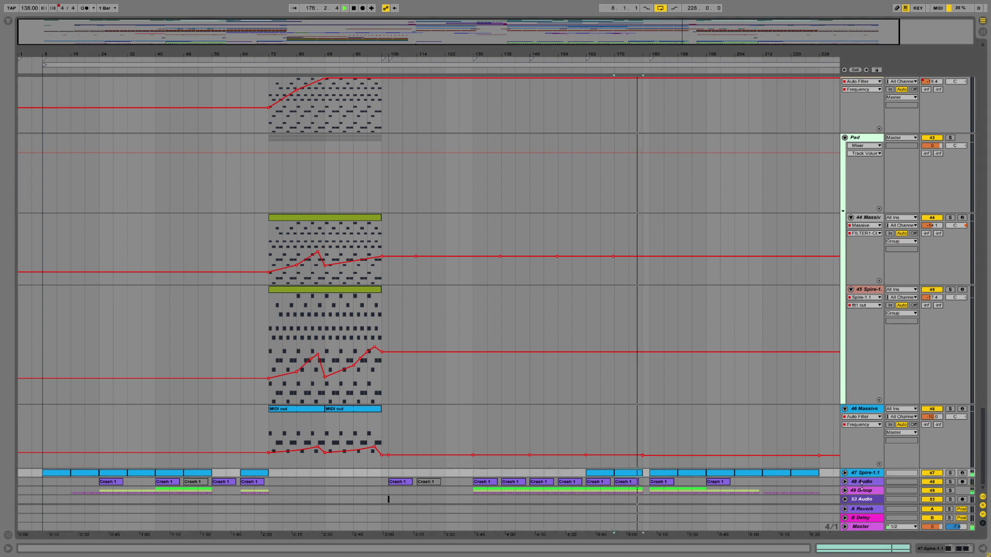
left_click(845, 472)
left_click(628, 474)
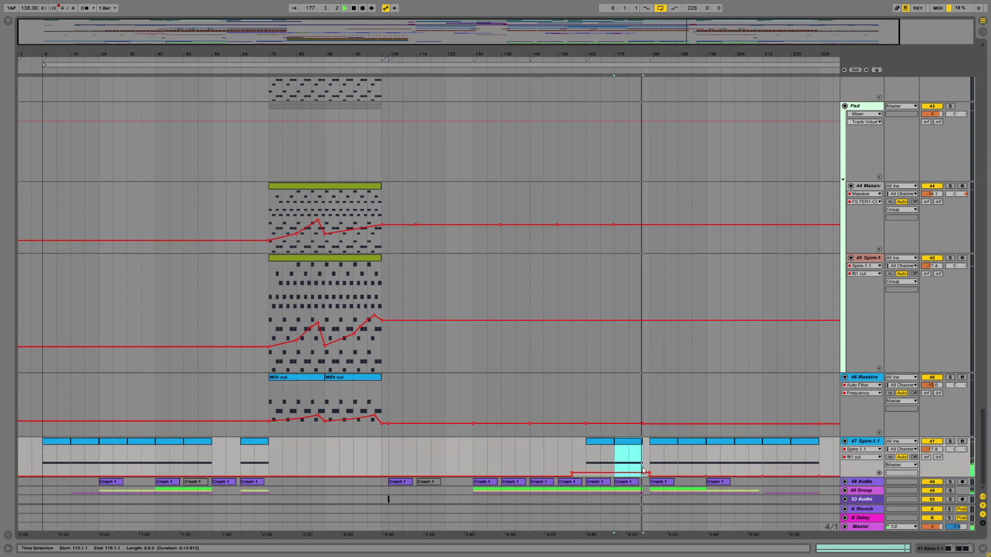
left_click(650, 463)
key("shift+Tab")
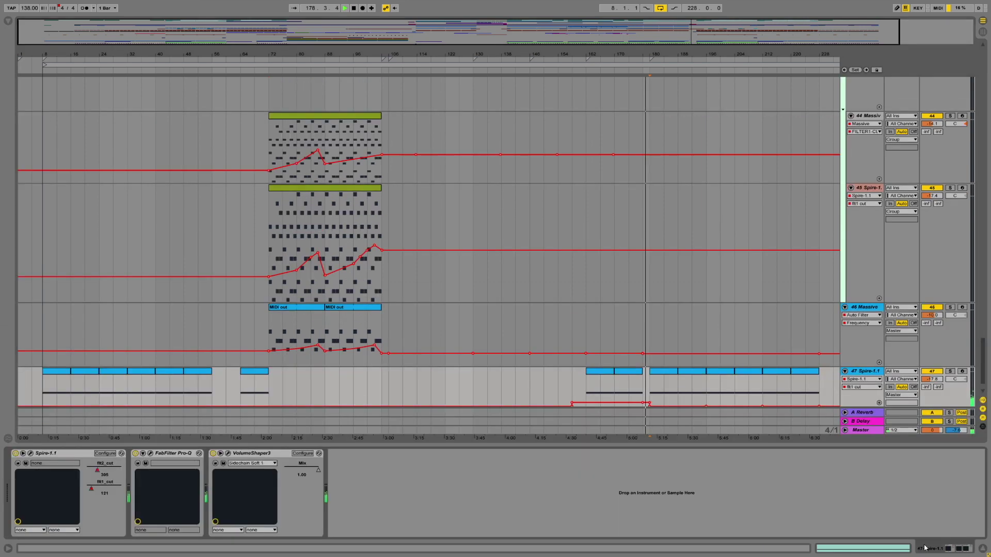
- Examine the Spire synth on track 47, re-enable the overridden automation, and close the plug-in window
left_click(30, 454)
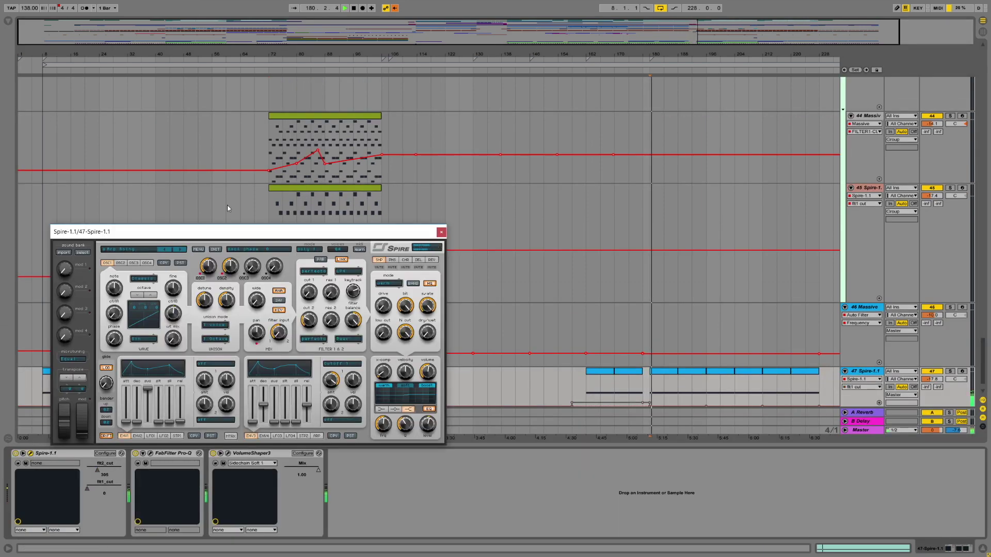
left_click(394, 8)
left_click(433, 231)
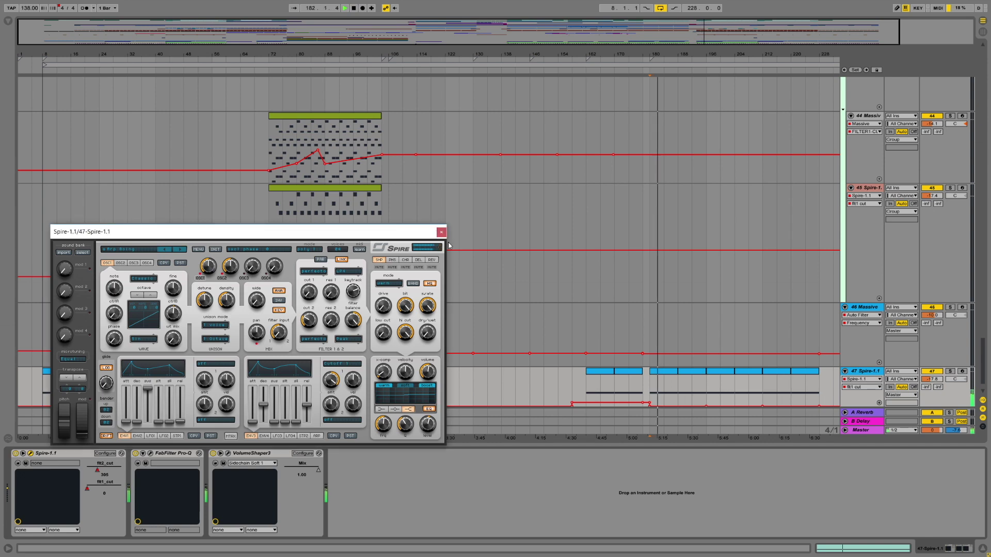
scroll(705, 332, "down", 1)
left_click(441, 232)
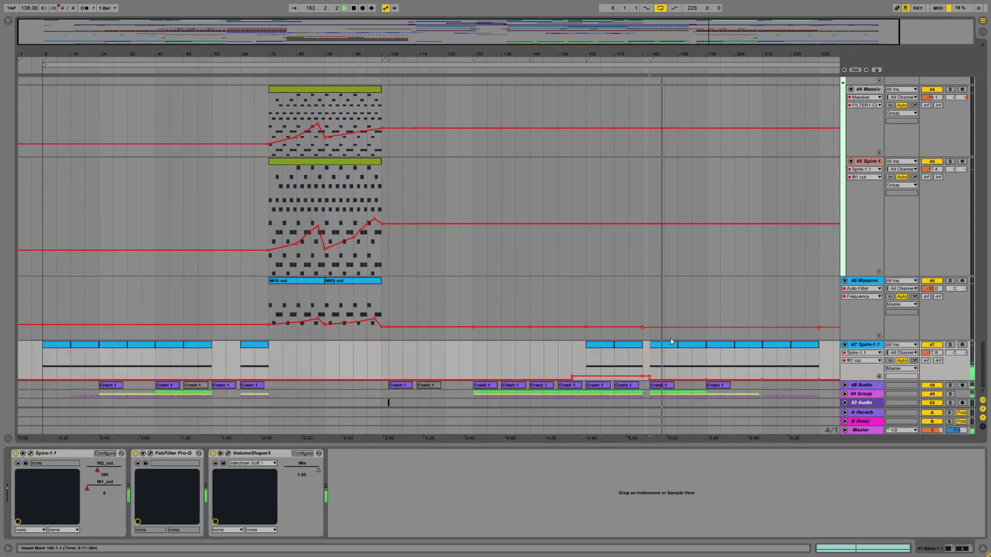
- Unfold track 48 Audio, the 49 Group and its track 52 Audio to view the crash, ride and hat clips with their automation
left_click(844, 386)
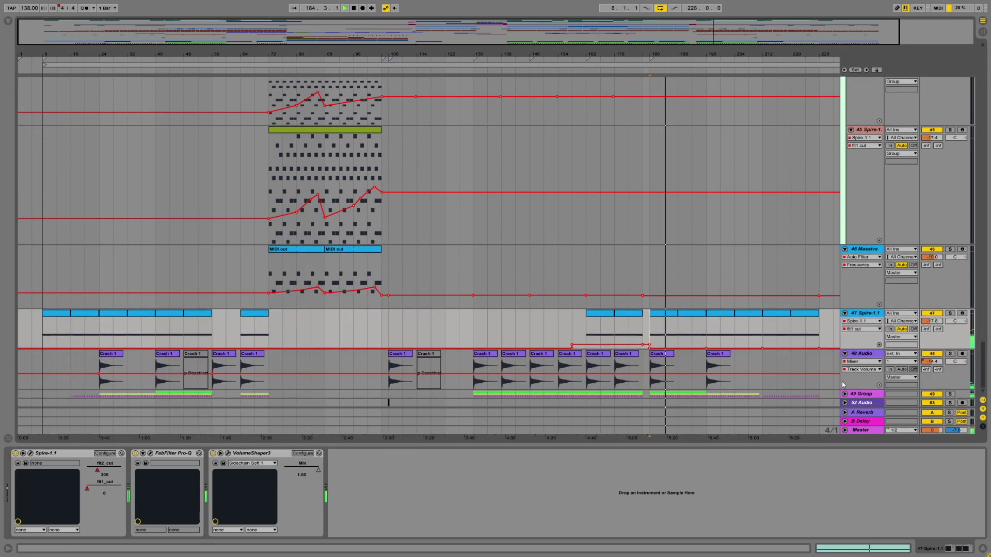
left_click(844, 395)
scroll(824, 375, "down", 8)
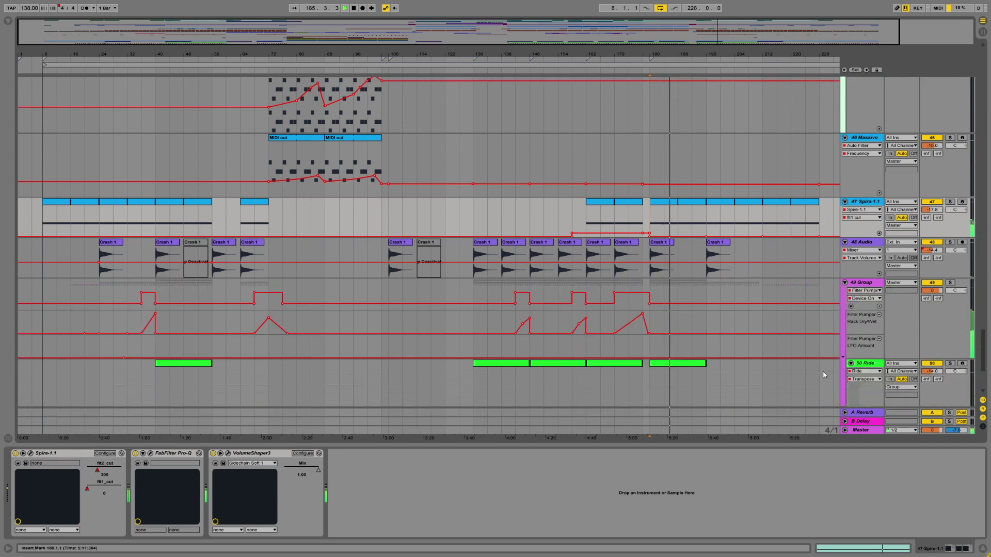
scroll(824, 375, "down", 1)
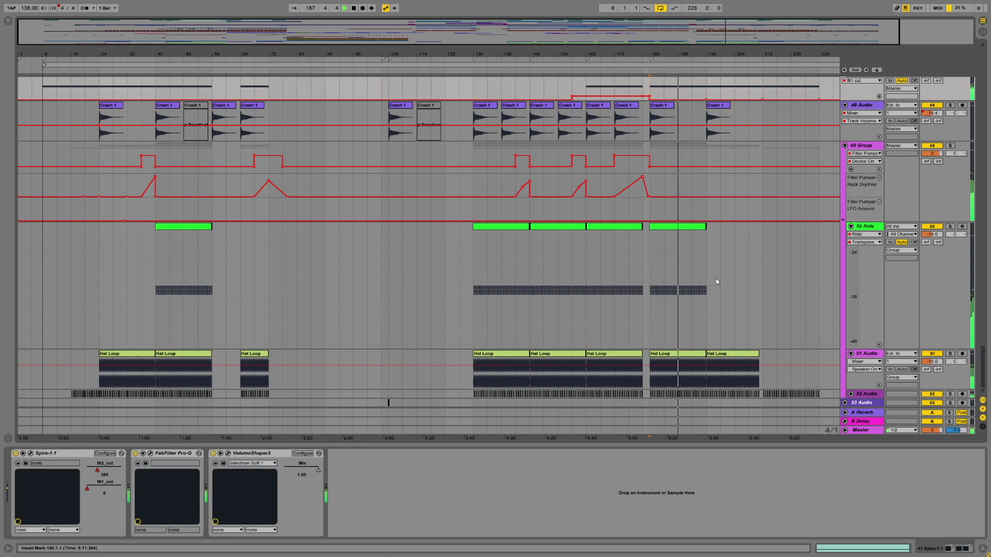
scroll(716, 280, "up", 5)
scroll(717, 281, "down", 1)
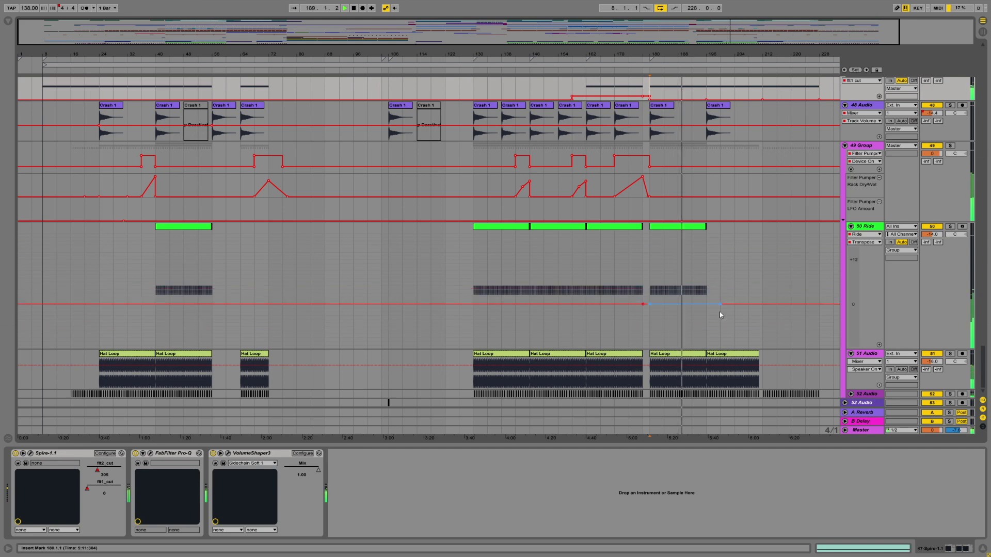
left_click(850, 393)
scroll(693, 288, "up", 5)
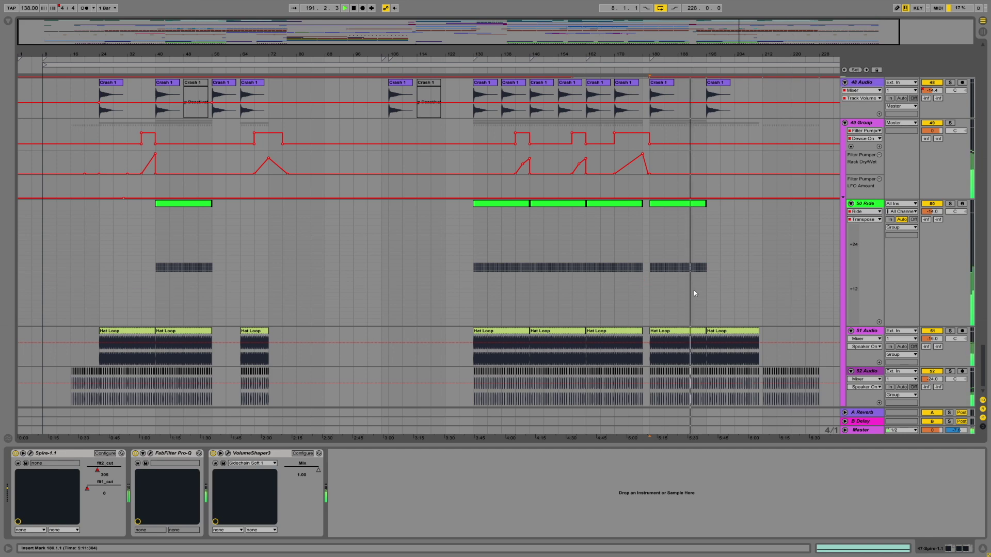
- Unfold the FX group above track 41 to view its impact clips and fades
scroll(714, 178, "up", 10)
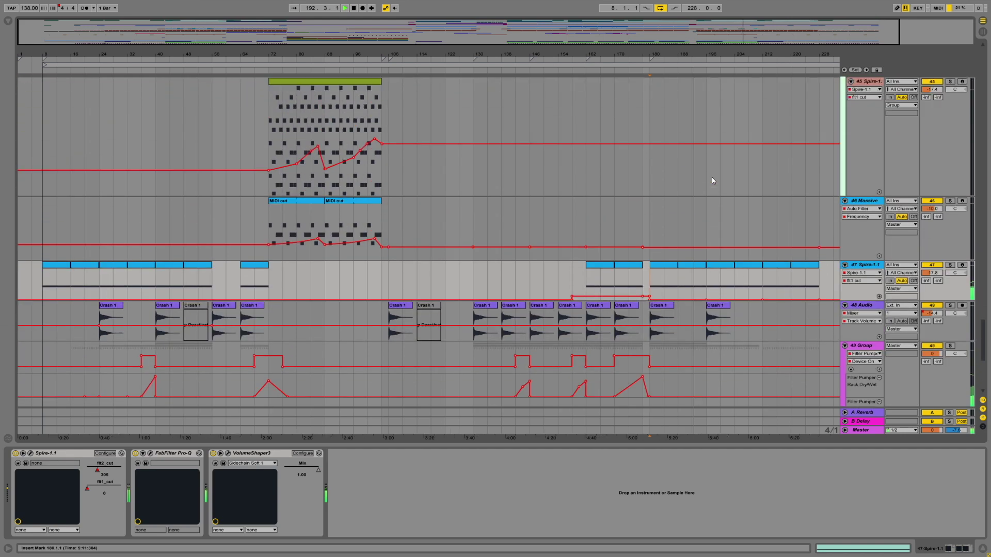
scroll(714, 176, "up", 10)
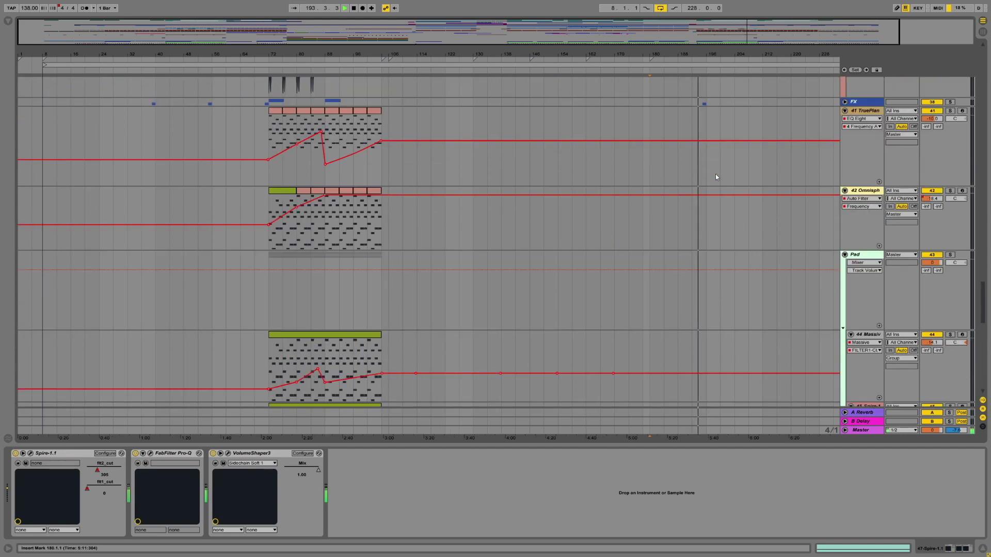
left_click(844, 186)
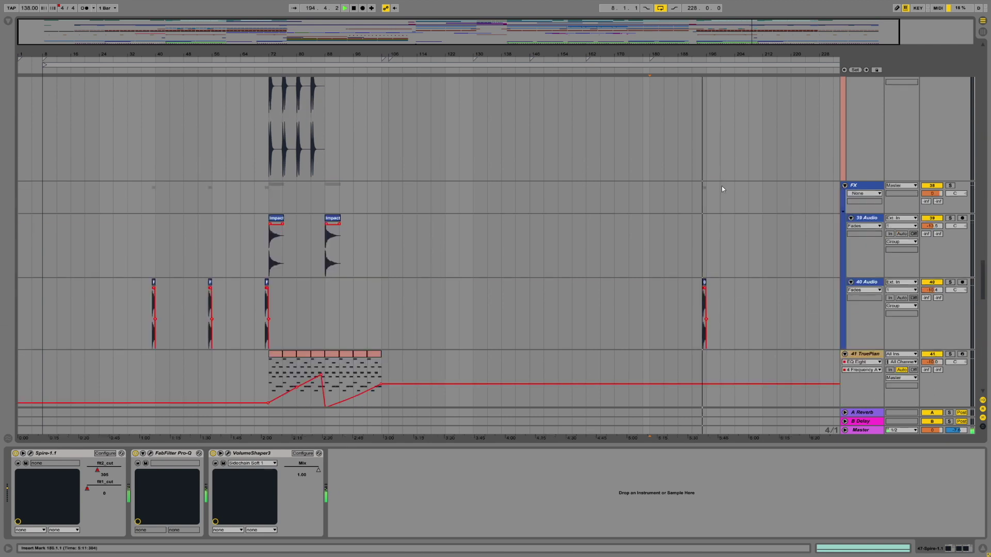
- Unfold tracks 35 Audio, 32 Audio and 31 Snare to view their clips
scroll(674, 203, "up", 4)
scroll(679, 212, "up", 5)
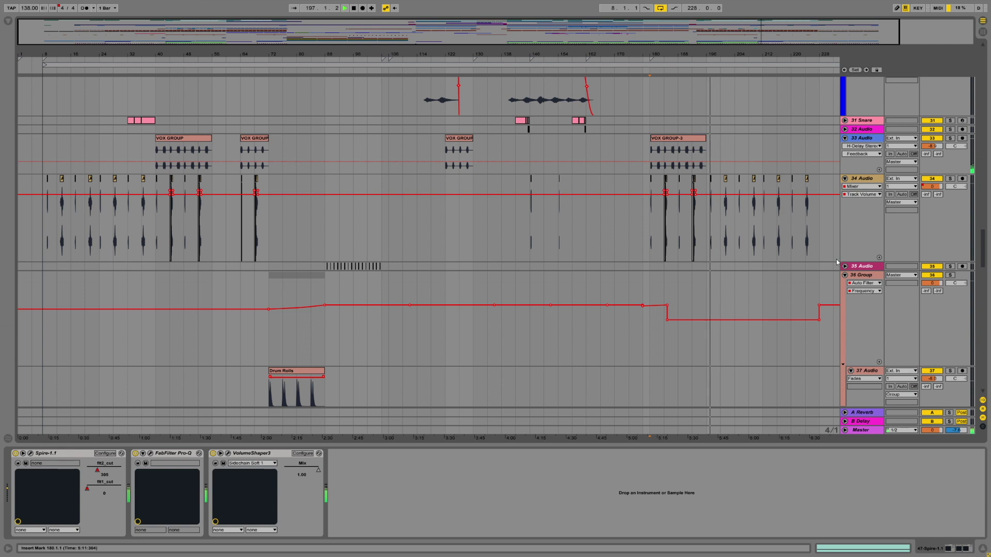
left_click(845, 266)
scroll(767, 174, "up", 4)
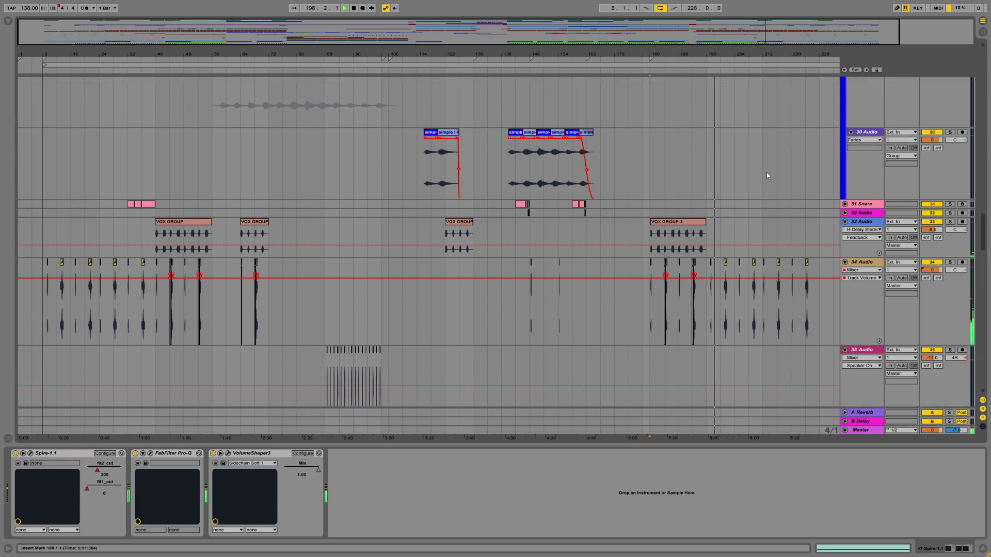
scroll(766, 176, "up", 2)
left_click(845, 259)
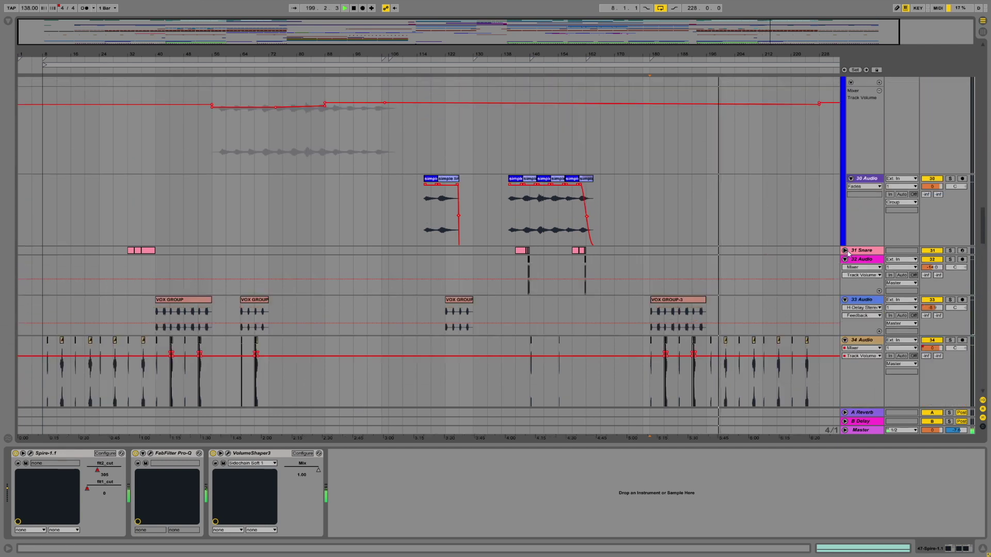
left_click(845, 251)
- Unfold tracks 27 Audio, 21 Audio and ACIDIZER to view their audio, vocal clips and filter automation
scroll(800, 213, "up", 6)
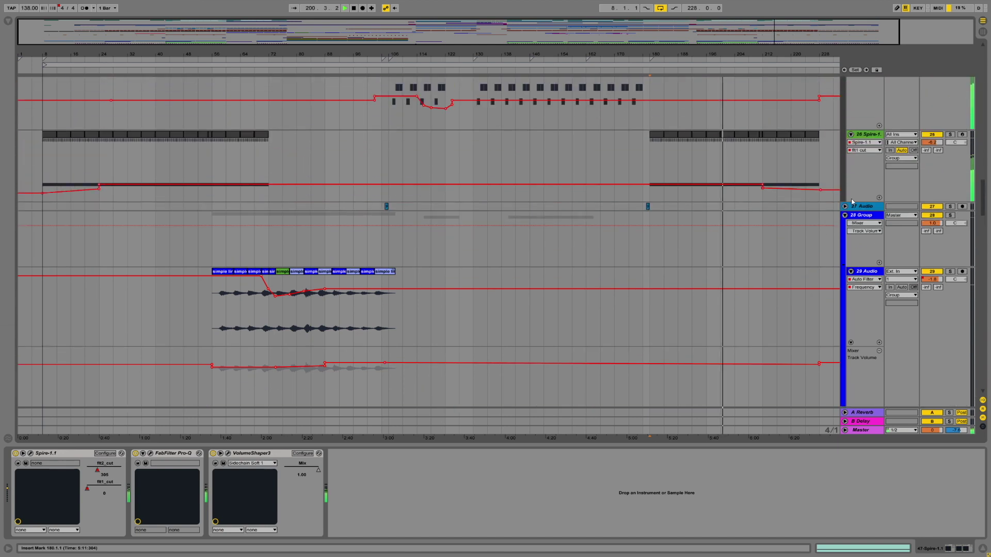
left_click(846, 206)
scroll(854, 199, "up", 1)
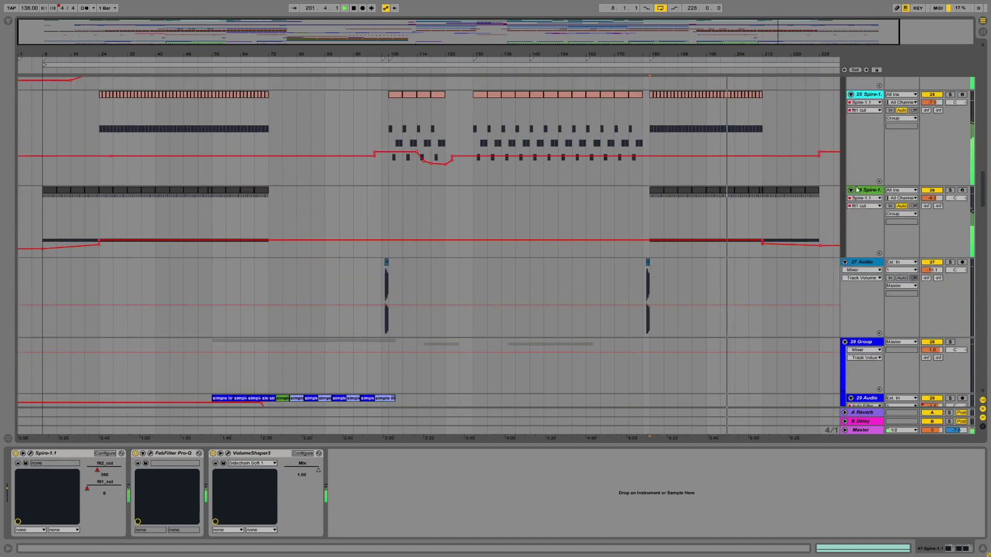
scroll(841, 183, "up", 5)
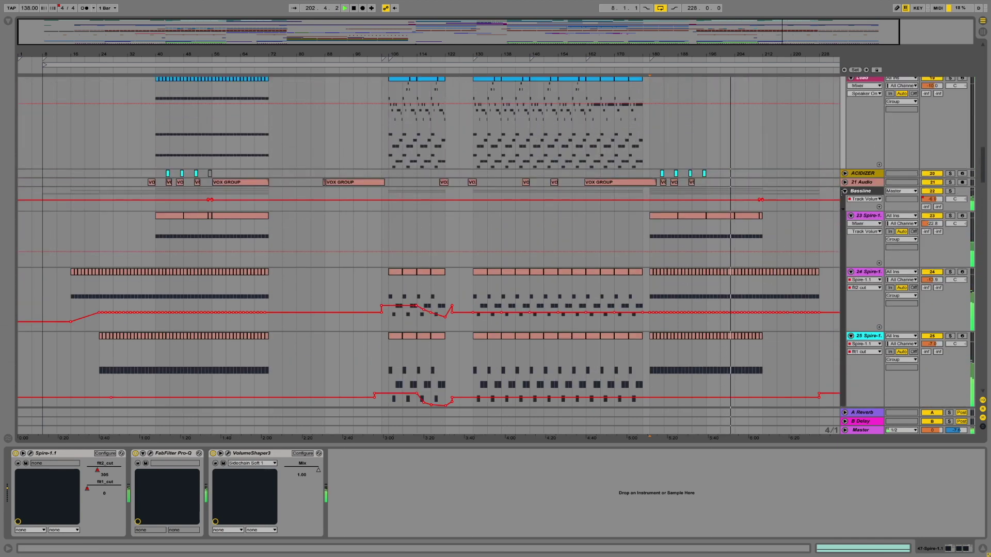
left_click(845, 182)
left_click(845, 173)
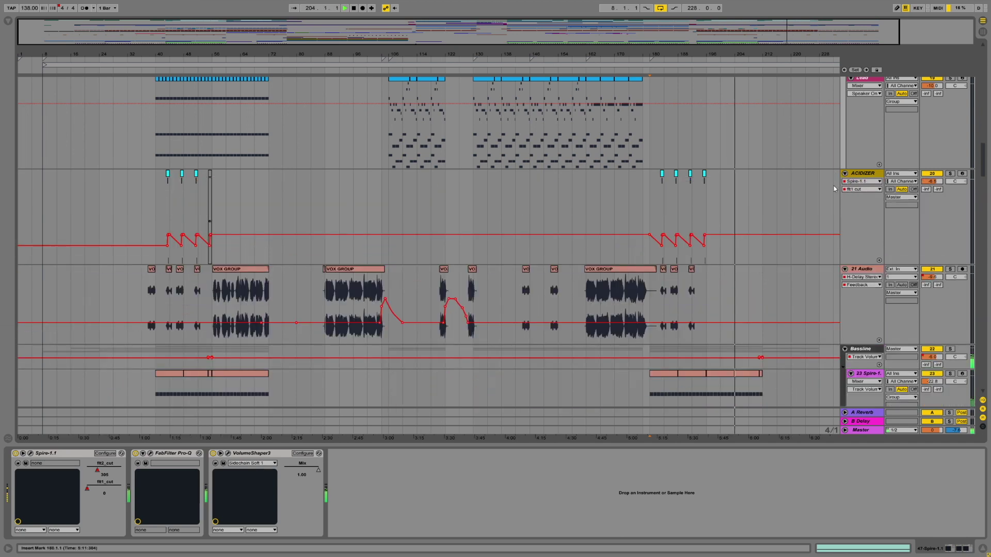
- Unfold track 16, track 15 Spire-1.1 and track 14 Audio to view their notes, automation and audio clips
scroll(833, 193, "up", 3)
scroll(833, 202, "up", 3)
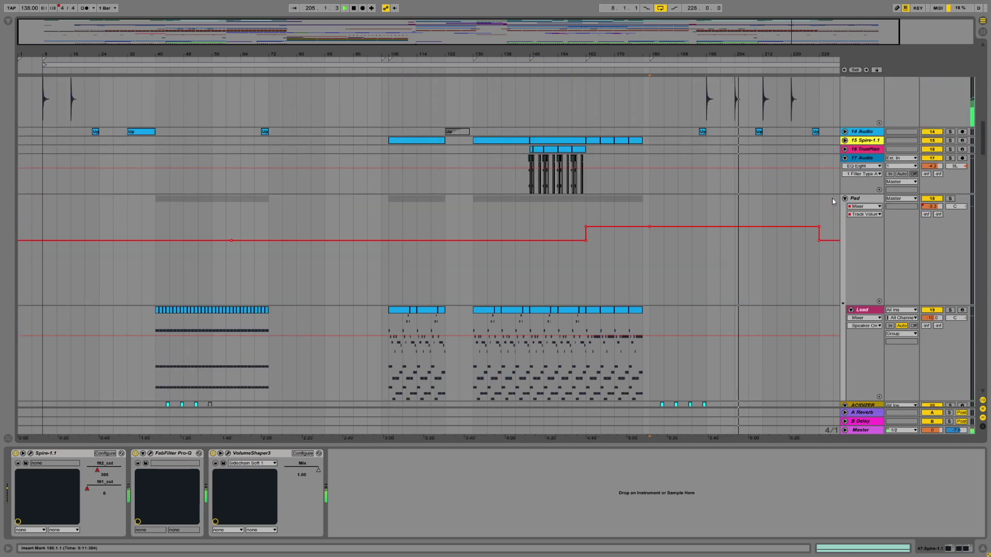
left_click(845, 167)
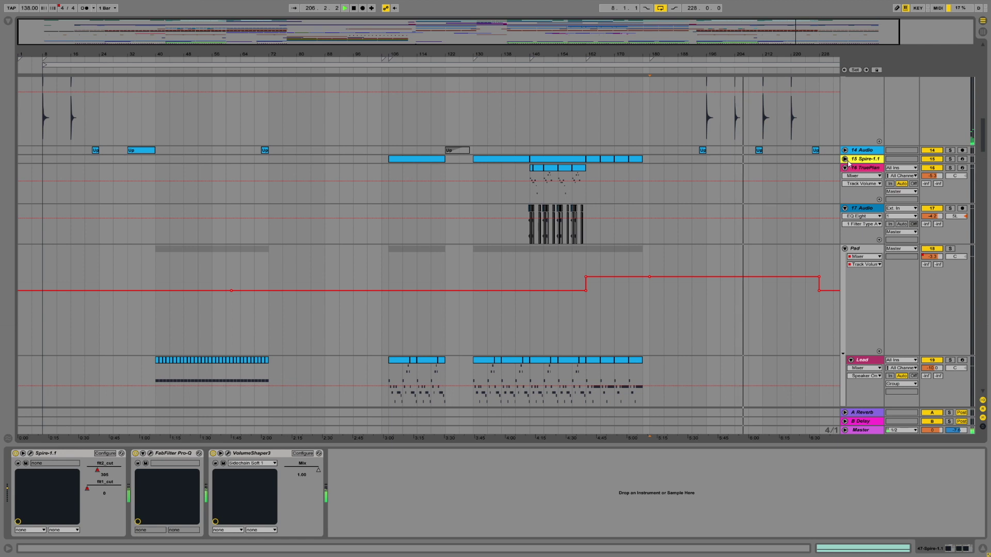
left_click(845, 159)
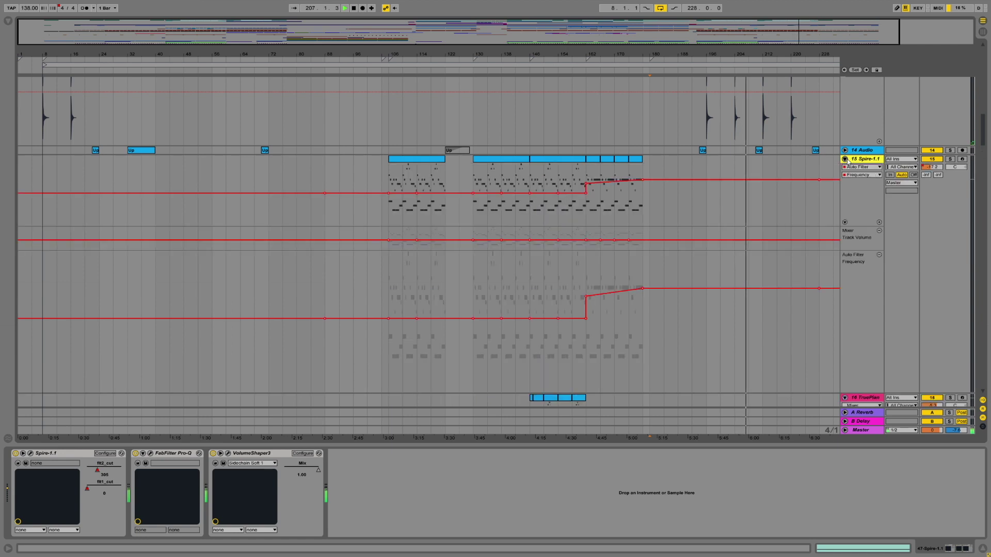
left_click(845, 150)
- Unfold track 6 Audio and view the lead renders, kick and sub tracks at the start of the track list
scroll(791, 179, "up", 3)
scroll(792, 181, "up", 8)
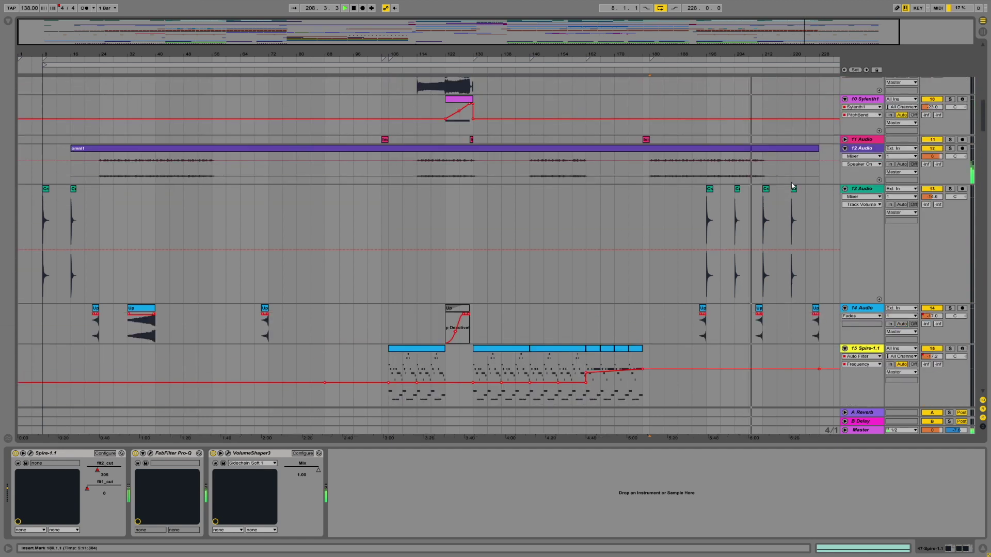
scroll(792, 187, "up", 3)
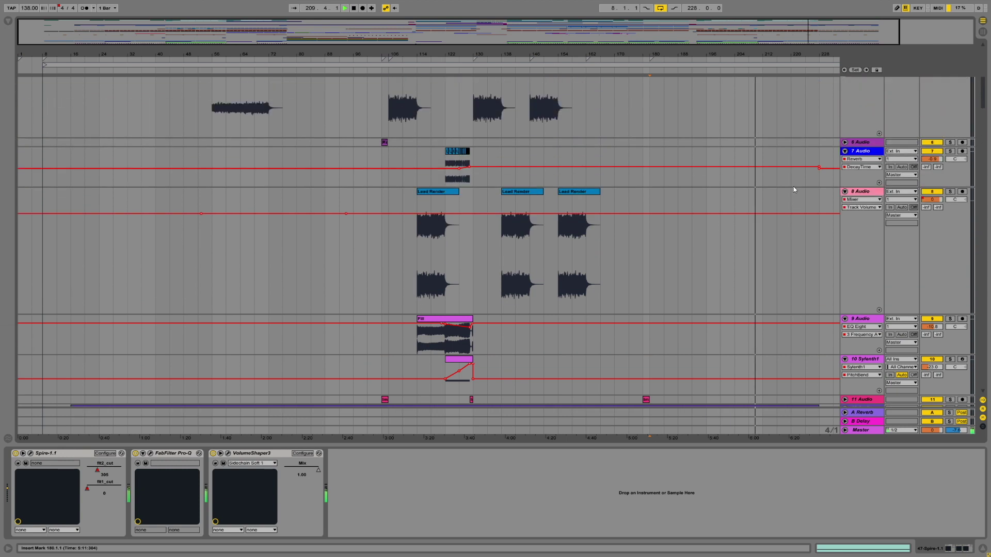
left_click(845, 198)
scroll(769, 182, "up", 8)
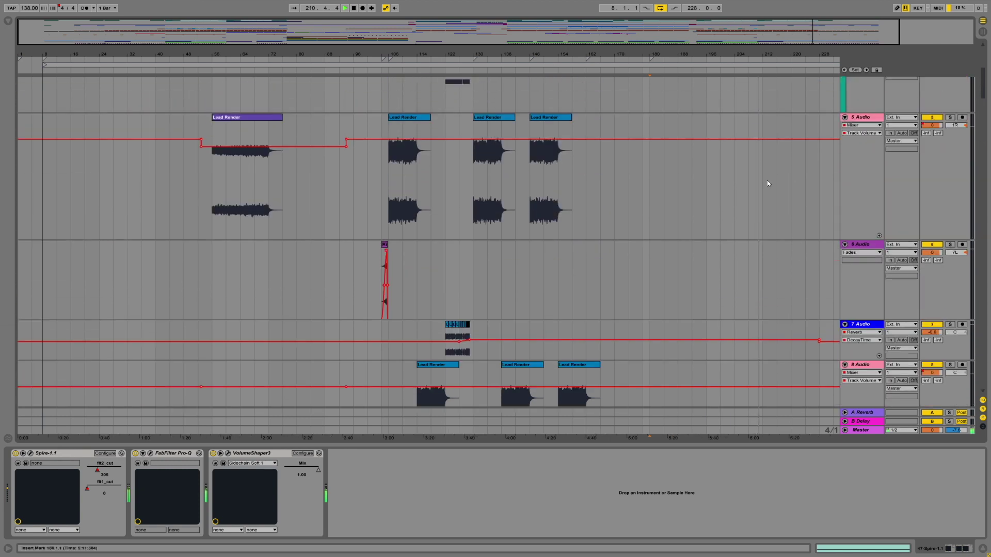
scroll(772, 183, "up", 1)
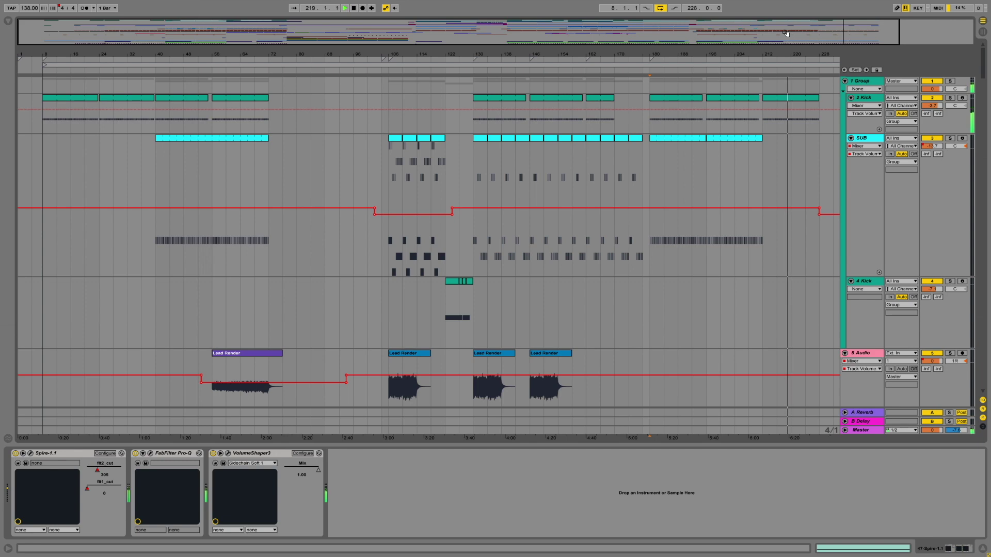
- Select all tracks from 1 Group through 49 Group and fold them together
left_click(855, 85)
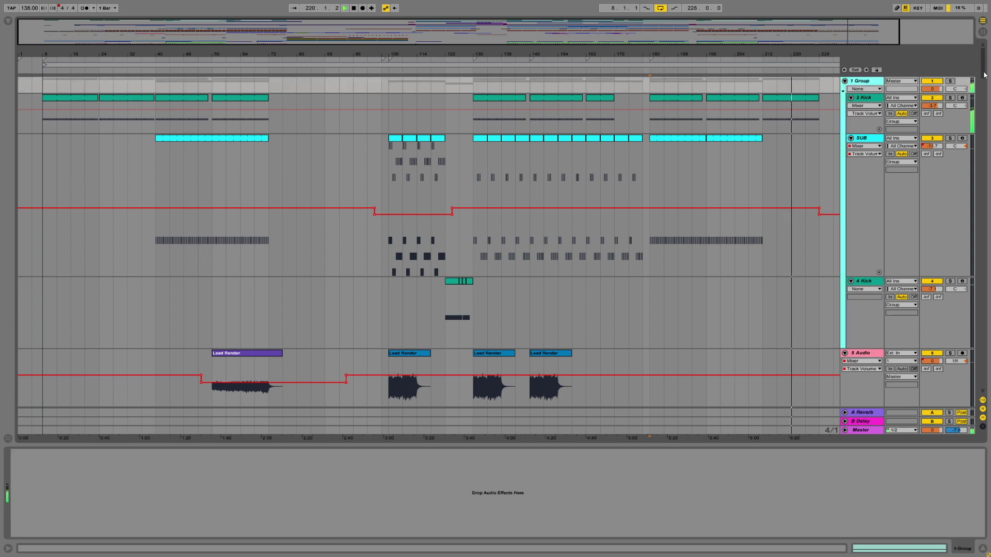
left_click_drag(983, 72, 989, 422)
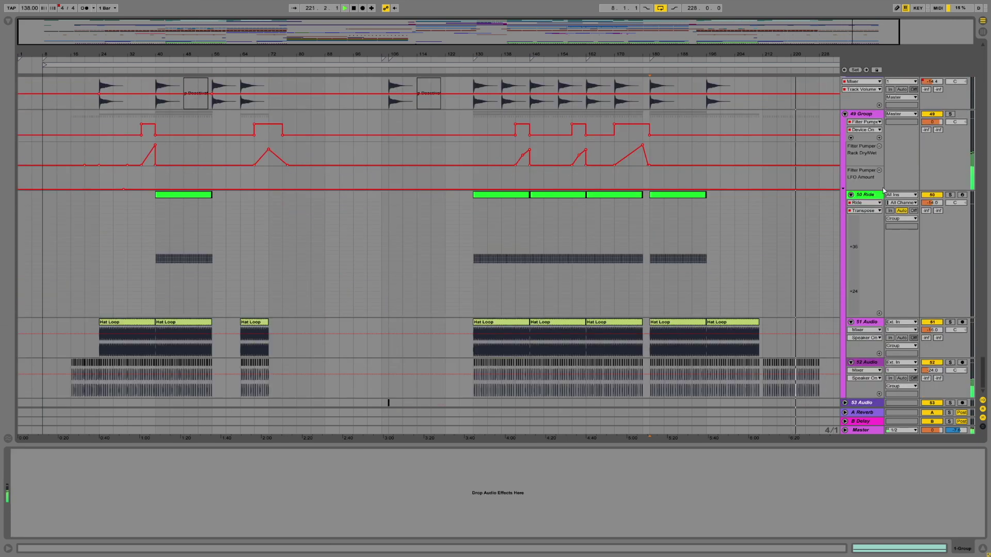
left_click(852, 116)
left_click(845, 114)
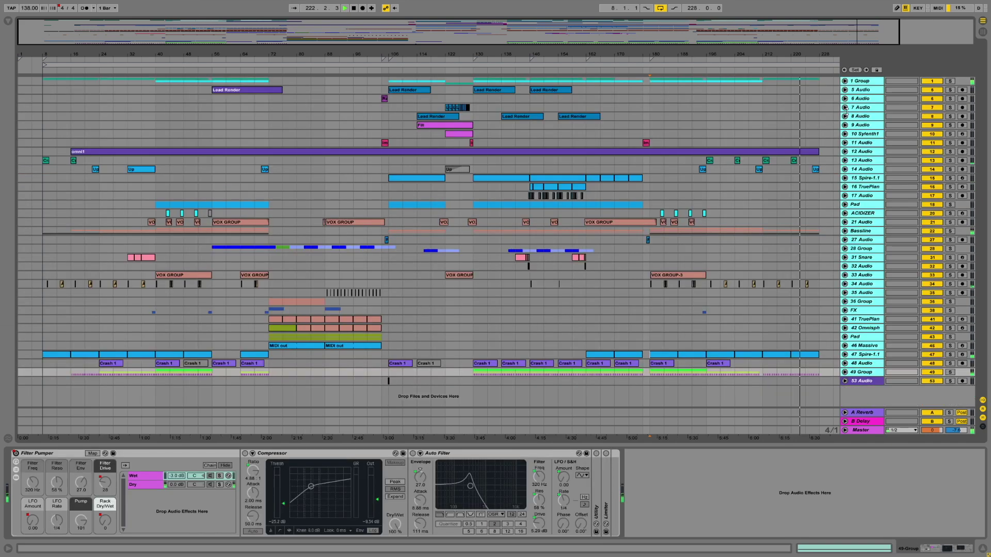
- Hide the device chain to give the whole folded arrangement more room
left_click(983, 550)
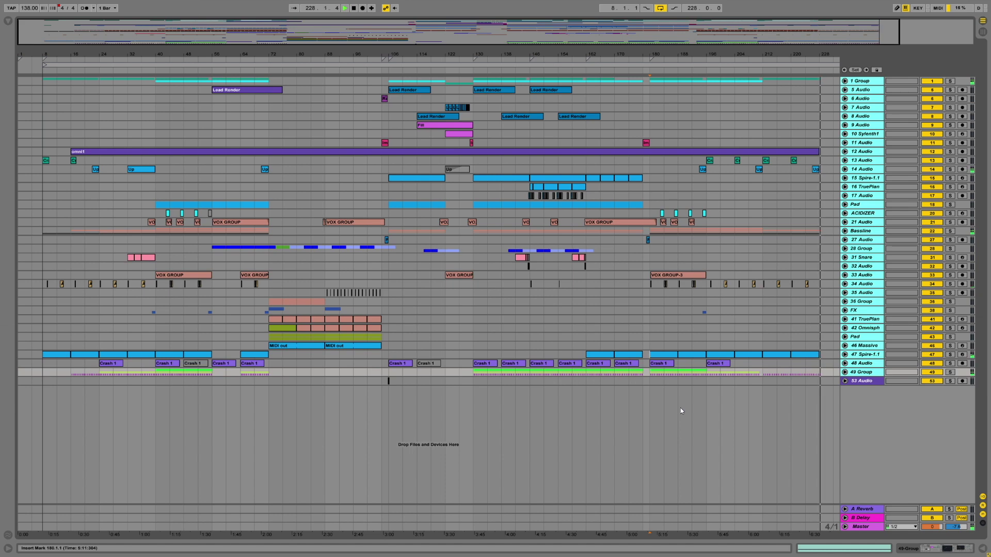
left_click(747, 354)
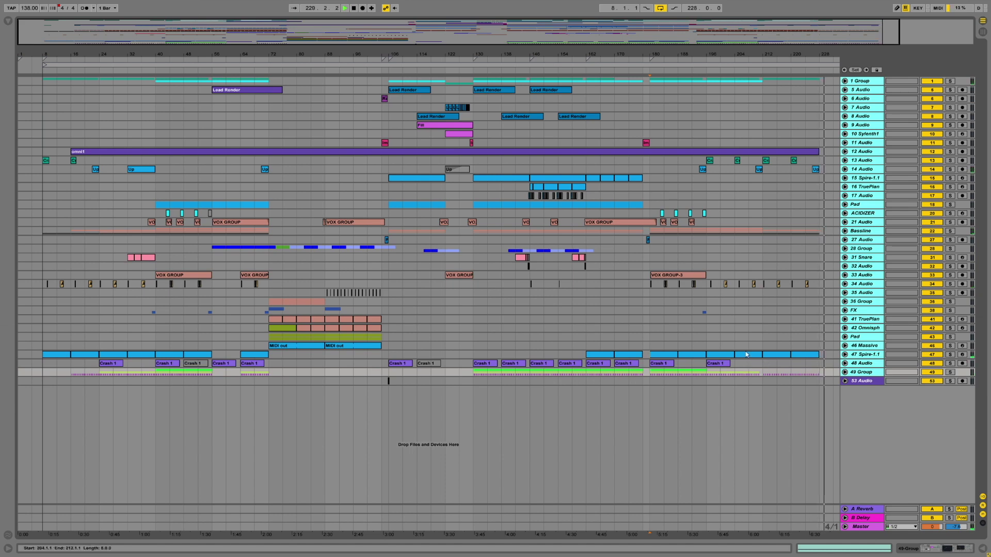
left_click(741, 329)
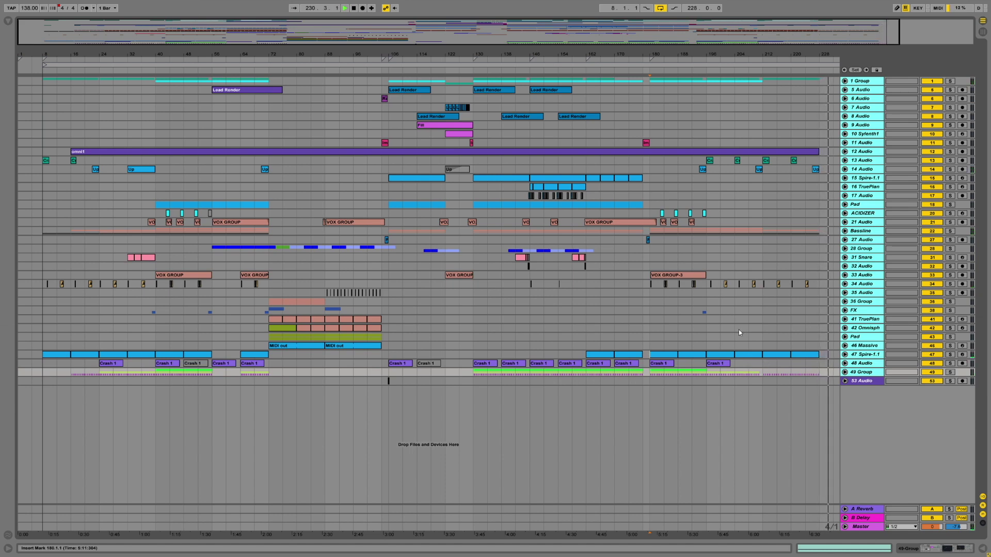